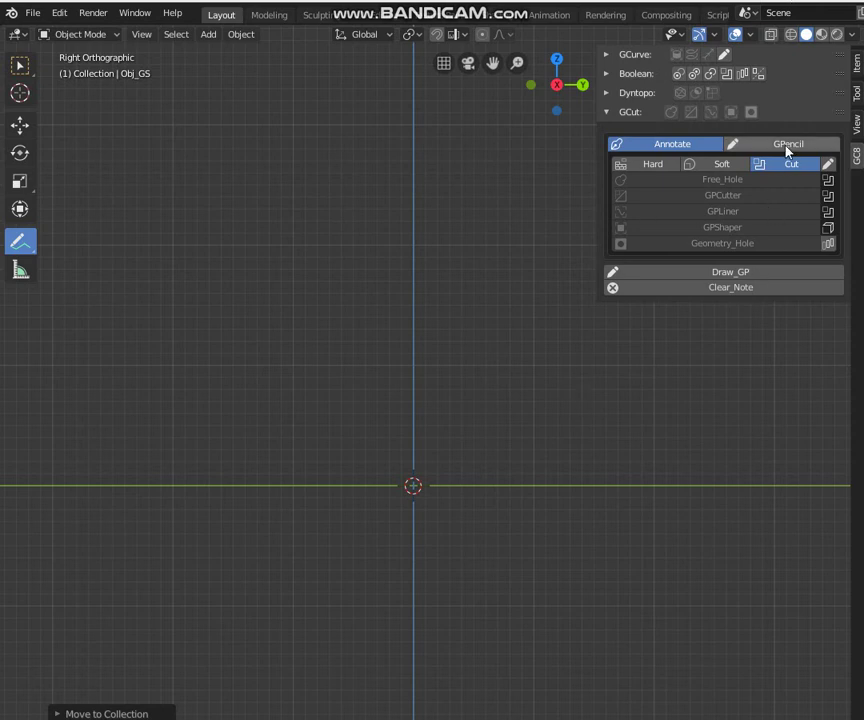
# Switch the GCut panel to GPencil mode and create a new GPencil object in Draw mode.
pyautogui.click(787, 148)
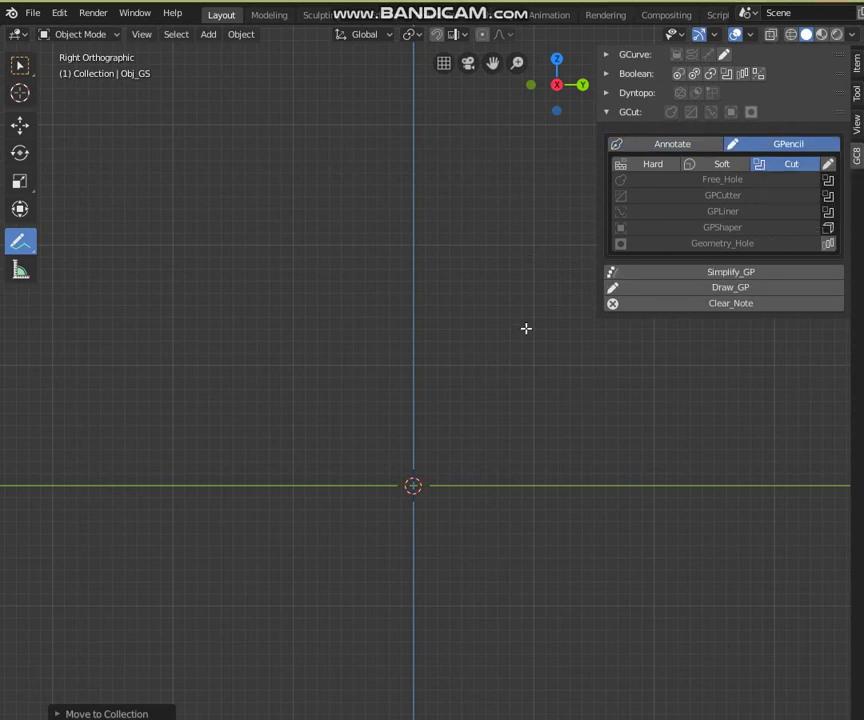
pyautogui.click(748, 291)
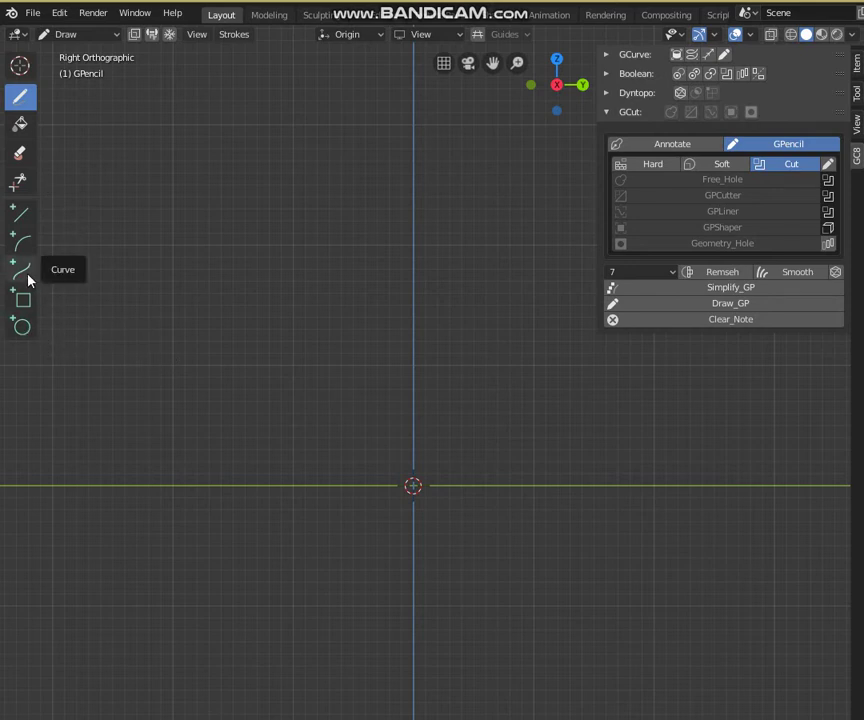
# Draw a Box rectangle above the origin, reshape it, and convert it to a solid with GPShaper.
pyautogui.click(26, 304)
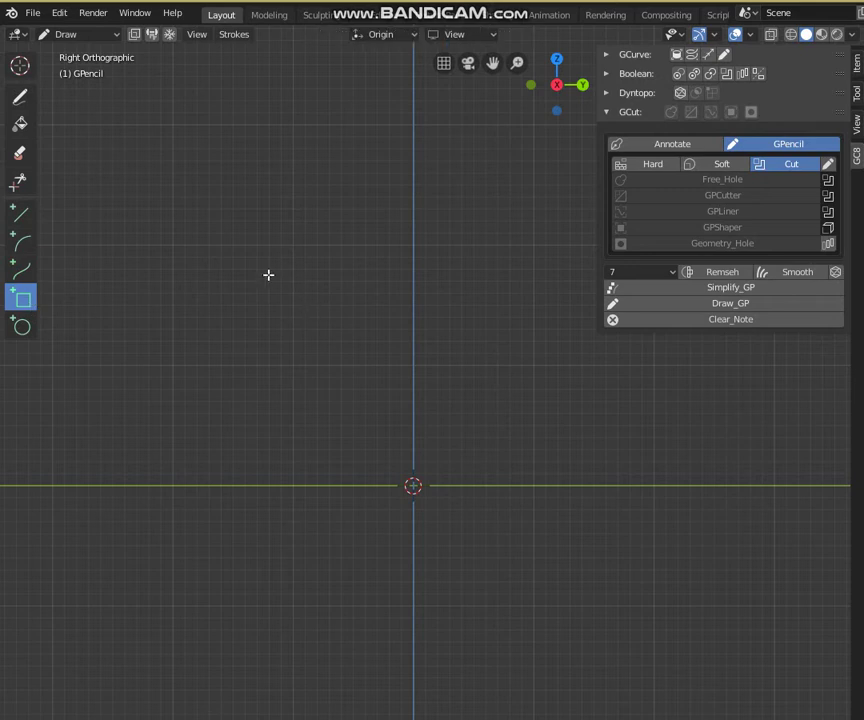
pyautogui.moveTo(253, 269); pyautogui.dragTo(507, 521)
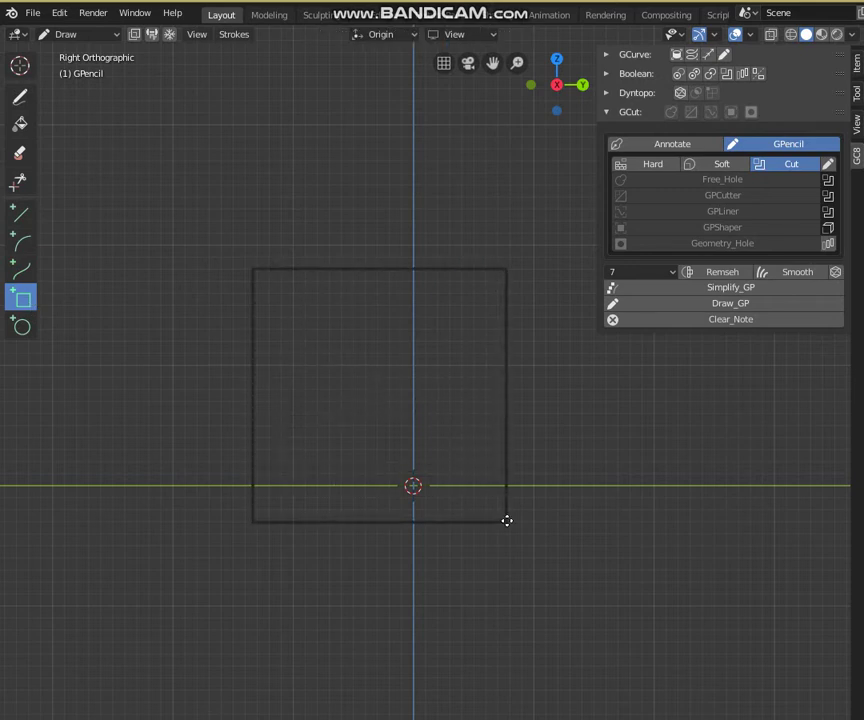
pyautogui.moveTo(380, 395); pyautogui.dragTo(353, 353)
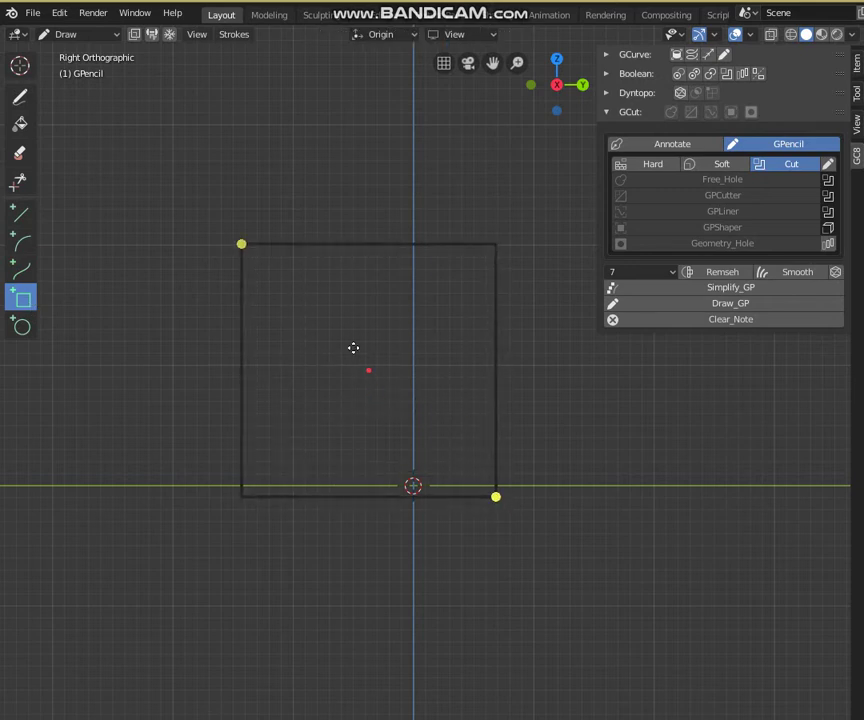
pyautogui.moveTo(487, 471); pyautogui.dragTo(479, 452)
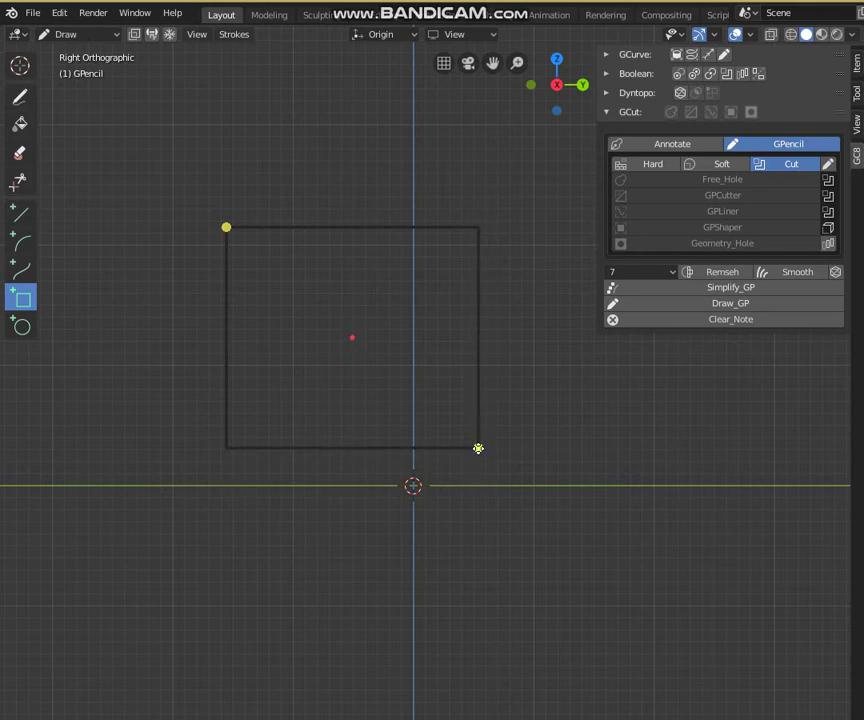
pyautogui.press('Return')
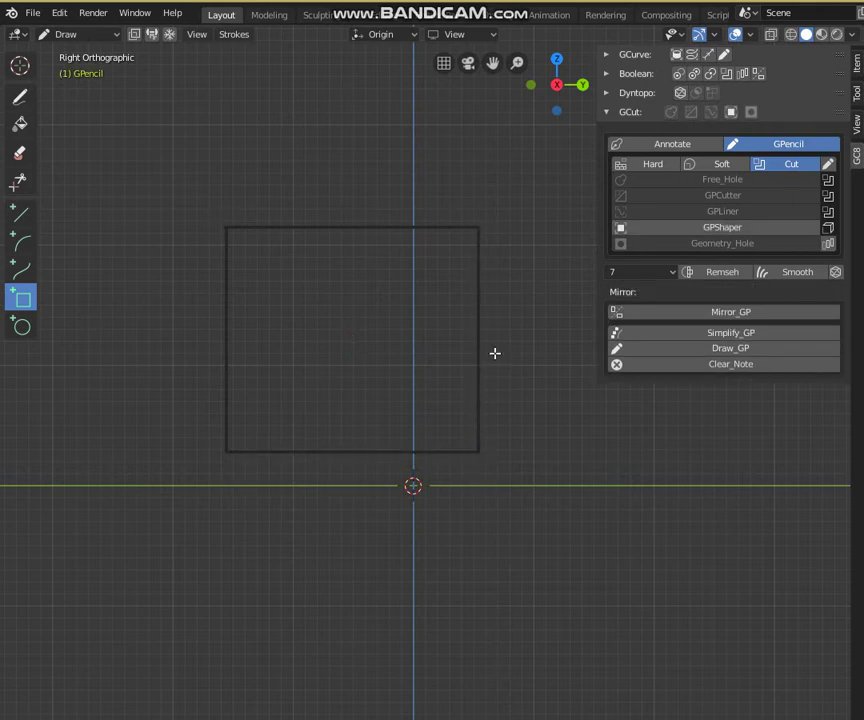
pyautogui.moveTo(494, 353)
pyautogui.keyDown('shift'); pyautogui.mouseDown(button='middle')
pyautogui.moveTo(485, 315)
pyautogui.moveTo(488, 338)
pyautogui.moveTo(477, 334)
pyautogui.mouseUp(button='middle'); pyautogui.keyUp('shift')
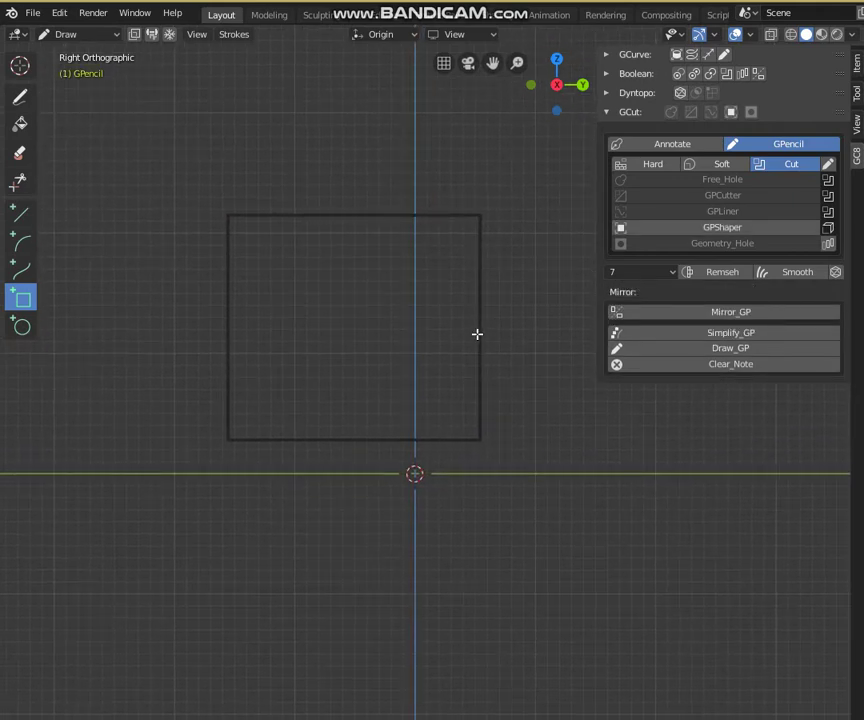
pyautogui.click(656, 227)
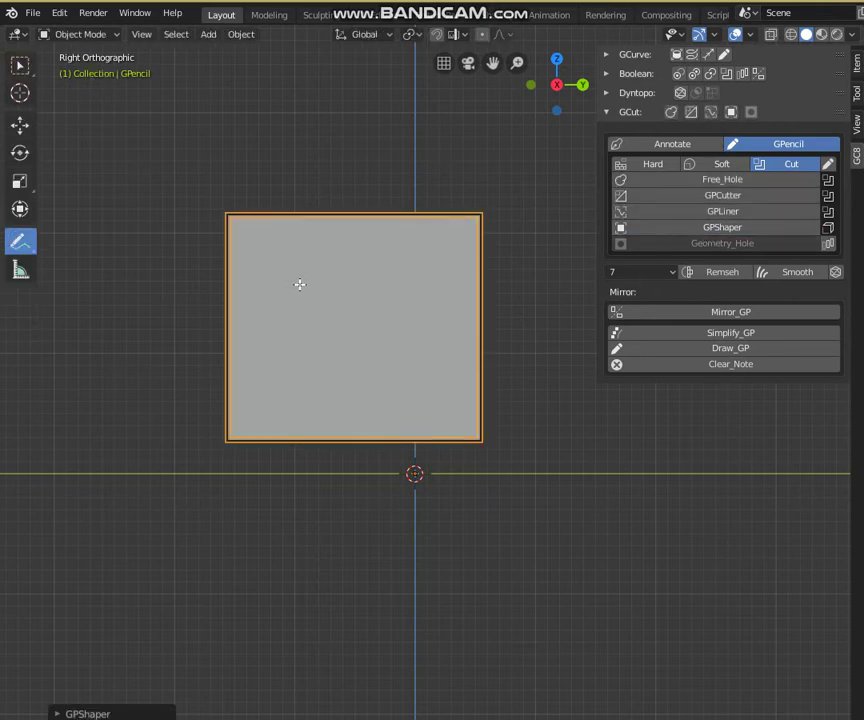
# Increase GPShaper's Move value and enable Recalculate cut projection to flatten the box.
pyautogui.moveTo(299, 285)
pyautogui.mouseDown(button='middle')
pyautogui.moveTo(384, 326)
pyautogui.moveTo(423, 318)
pyautogui.mouseUp(button='middle')
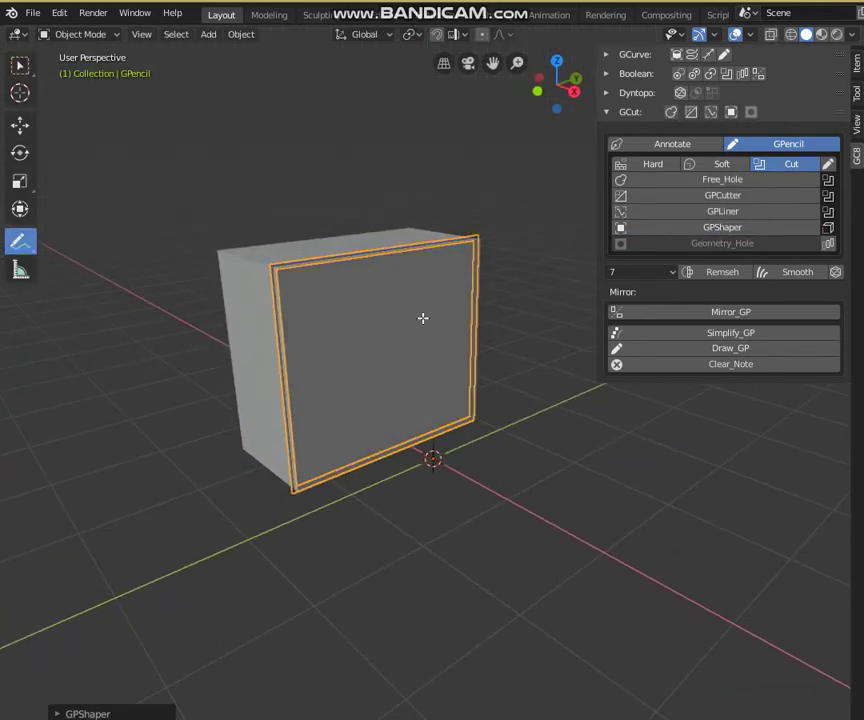
pyautogui.click(444, 63)
pyautogui.moveTo(430, 240)
pyautogui.mouseDown(button='middle')
pyautogui.moveTo(411, 268)
pyautogui.moveTo(452, 329)
pyautogui.mouseUp(button='middle')
pyautogui.scroll(3, 451, 320)
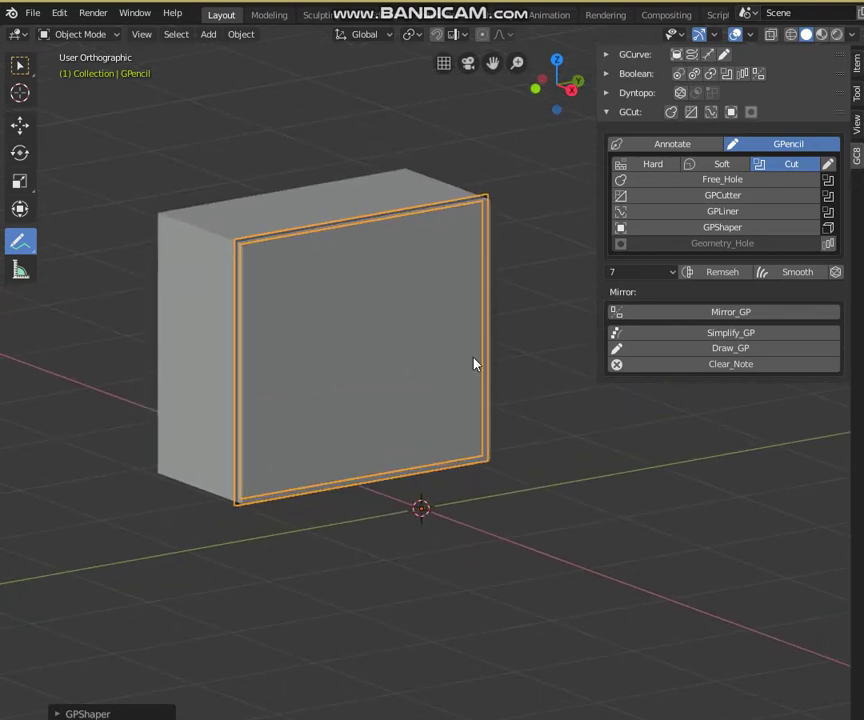
pyautogui.press('F9')
pyautogui.moveTo(546, 434)
pyautogui.mouseDown()
pyautogui.moveTo(595, 439)
pyautogui.moveTo(521, 436)
pyautogui.moveTo(565, 436)
pyautogui.moveTo(547, 434)
pyautogui.moveTo(556, 434)
pyautogui.mouseUp()
pyautogui.click(571, 493)
# Raise Move to 0.48 and recalculate the cut plane so it fills the rectangle.
pyautogui.moveTo(290, 380)
pyautogui.mouseDown(button='middle')
pyautogui.moveTo(255, 296)
pyautogui.moveTo(227, 262)
pyautogui.moveTo(228, 278)
pyautogui.mouseUp(button='middle')
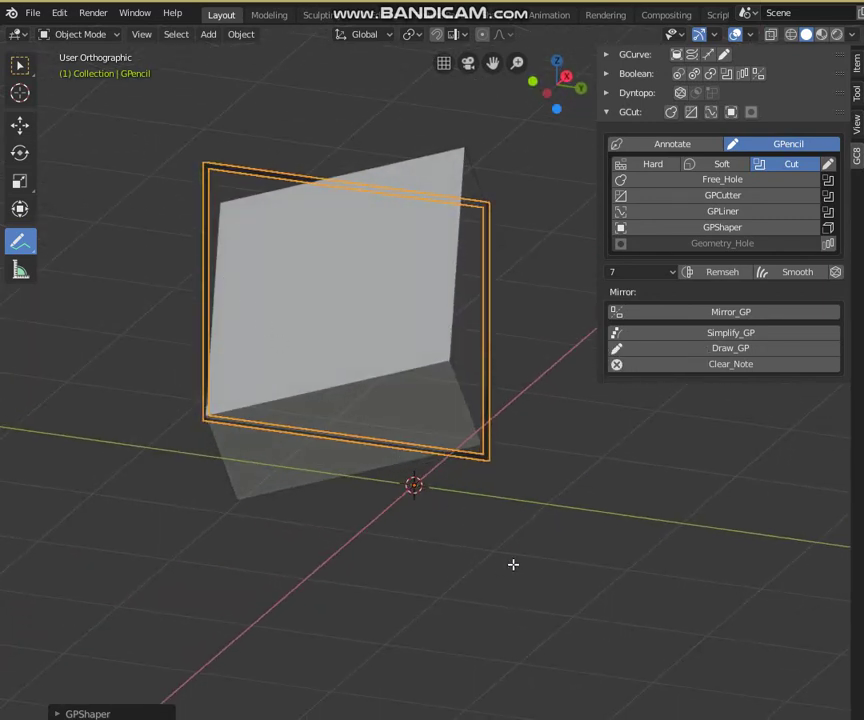
pyautogui.press('F9')
pyautogui.moveTo(604, 660)
pyautogui.mouseDown()
pyautogui.moveTo(631, 658)
pyautogui.moveTo(576, 642)
pyautogui.mouseUp()
pyautogui.moveTo(424, 378); pyautogui.dragTo(410, 344, button='middle')
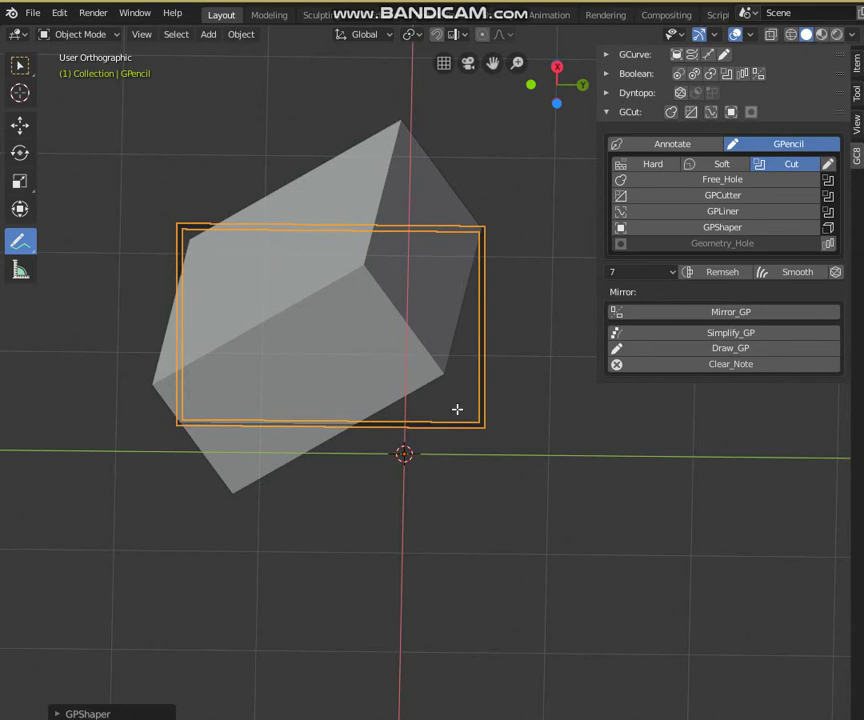
pyautogui.press('F9')
pyautogui.click(540, 581)
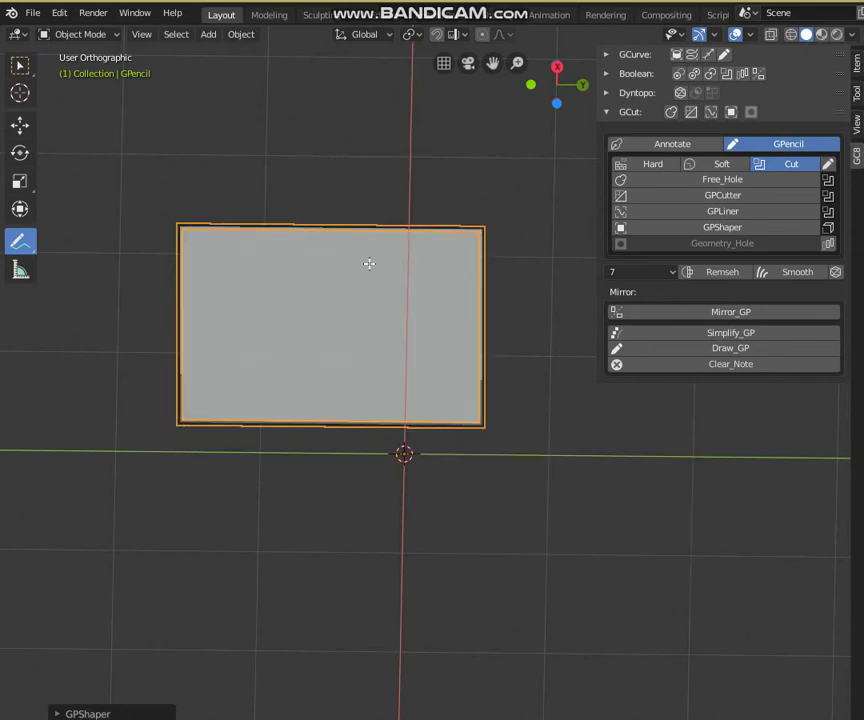
# Recalculate the cut plane once more, check it from the right side, and enter Edit Mode.
pyautogui.moveTo(368, 262)
pyautogui.mouseDown(button='middle')
pyautogui.moveTo(511, 357)
pyautogui.moveTo(415, 355)
pyautogui.moveTo(415, 336)
pyautogui.moveTo(385, 307)
pyautogui.moveTo(378, 322)
pyautogui.mouseUp(button='middle')
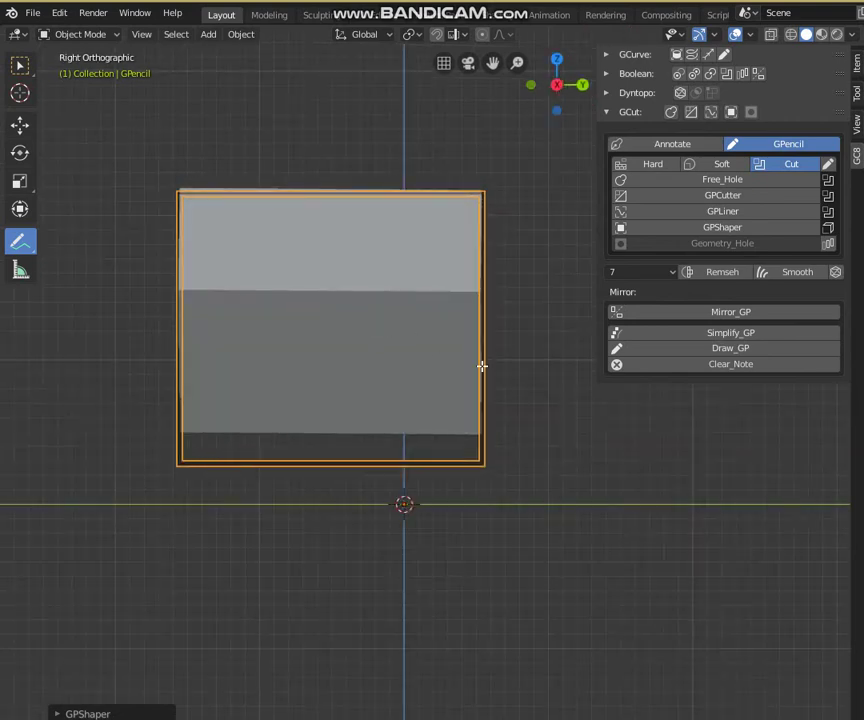
pyautogui.press('F9')
pyautogui.click(600, 524)
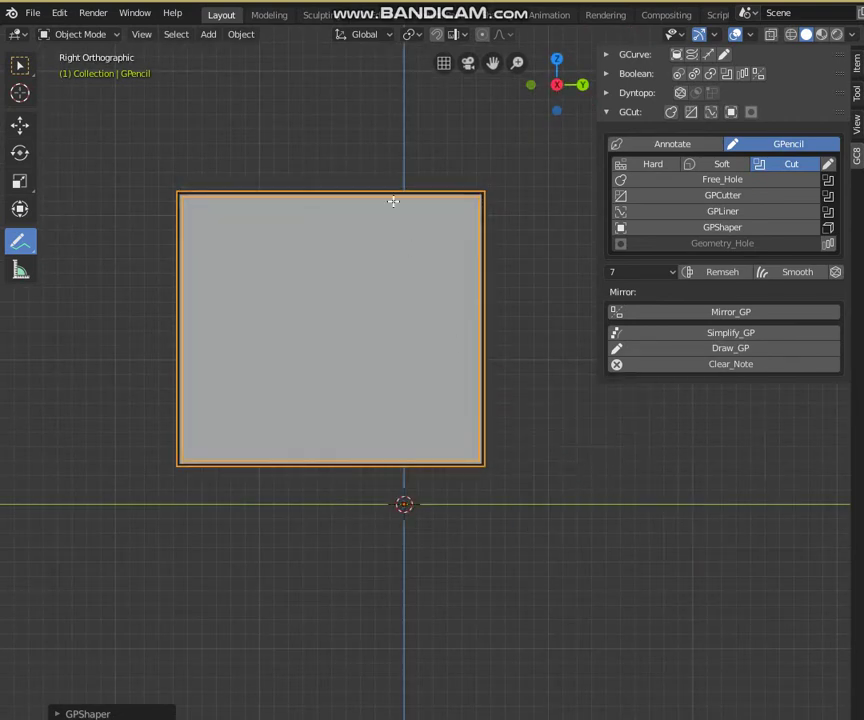
pyautogui.moveTo(393, 200)
pyautogui.keyDown('shift'); pyautogui.mouseDown(button='middle')
pyautogui.moveTo(404, 243)
pyautogui.moveTo(449, 231)
pyautogui.mouseUp(button='middle'); pyautogui.keyUp('shift')
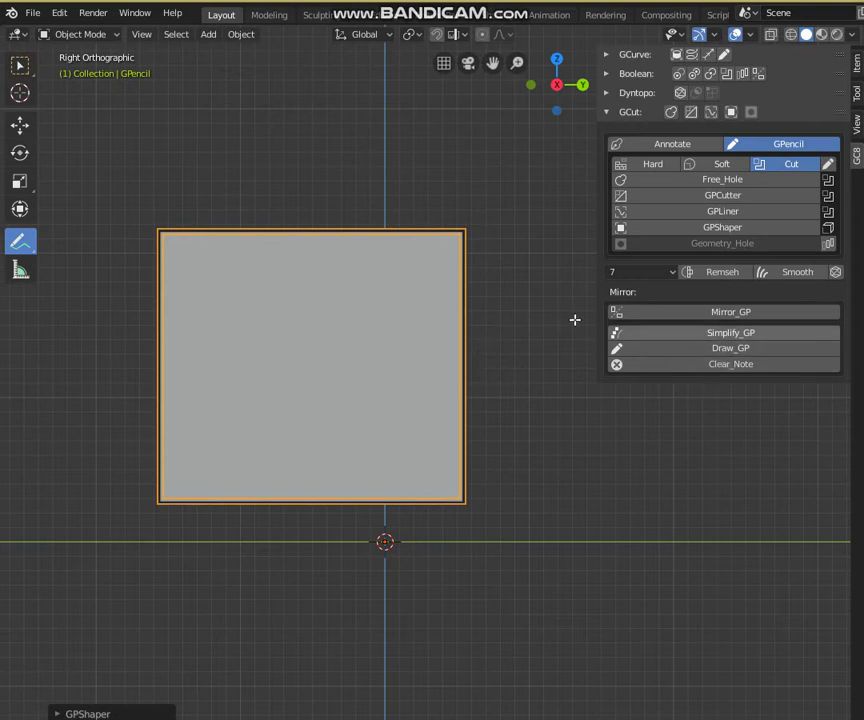
pyautogui.keyDown('shift'); pyautogui.moveTo(426, 299); pyautogui.dragTo(446, 331, button='middle'); pyautogui.keyUp('shift')
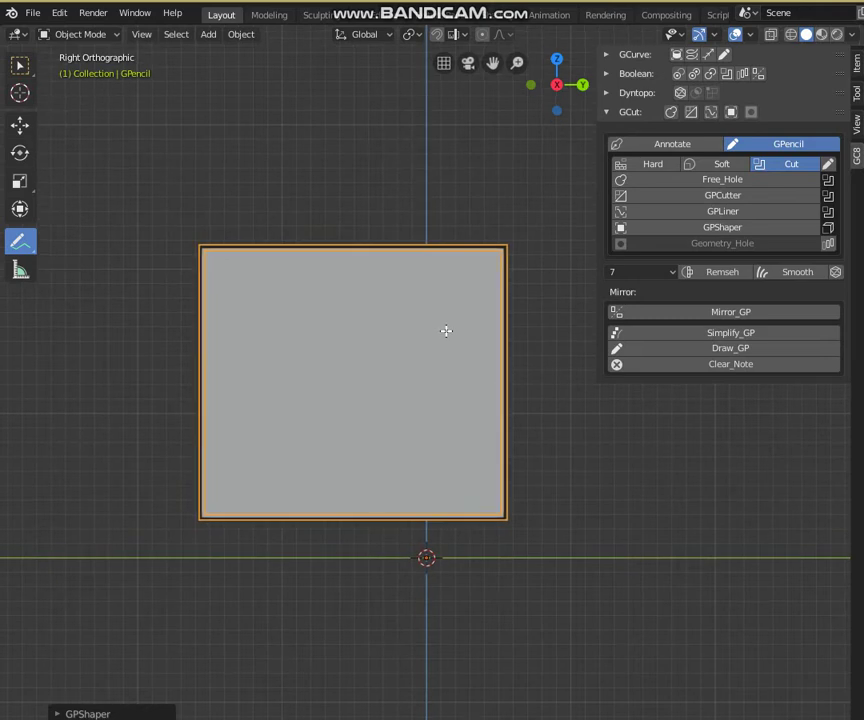
pyautogui.press('Tab')
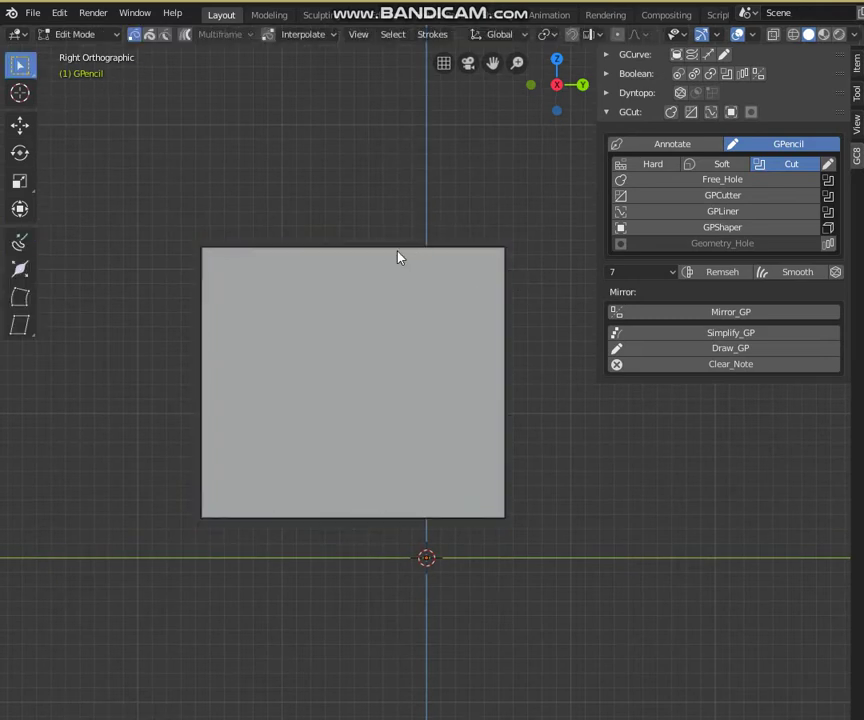
# Return to Object Mode and delete the plane Obj_GS.001 after inspecting it in orthographic view.
pyautogui.press('Tab')
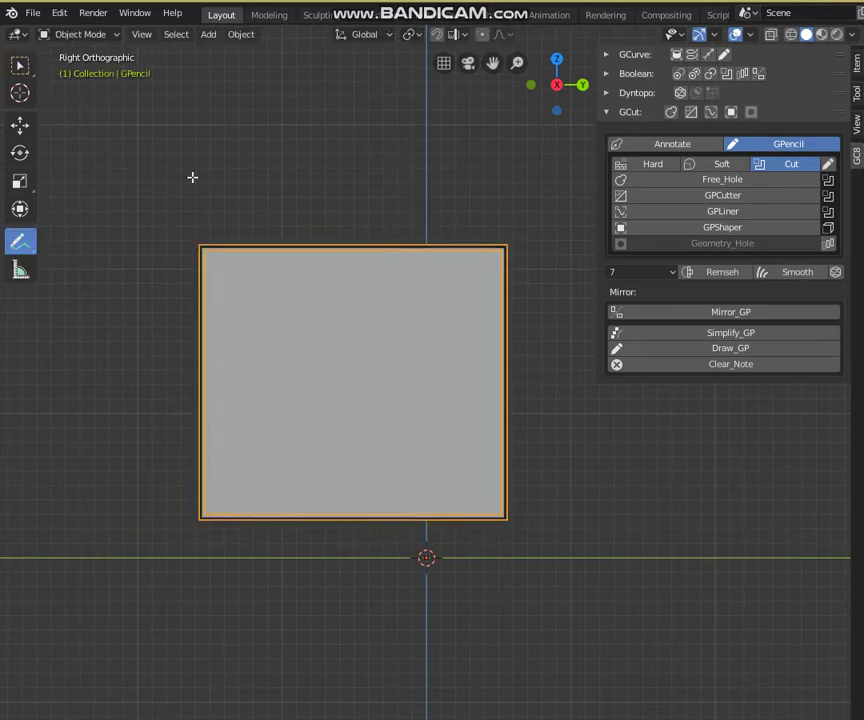
pyautogui.click(20, 124)
pyautogui.press('Delete')
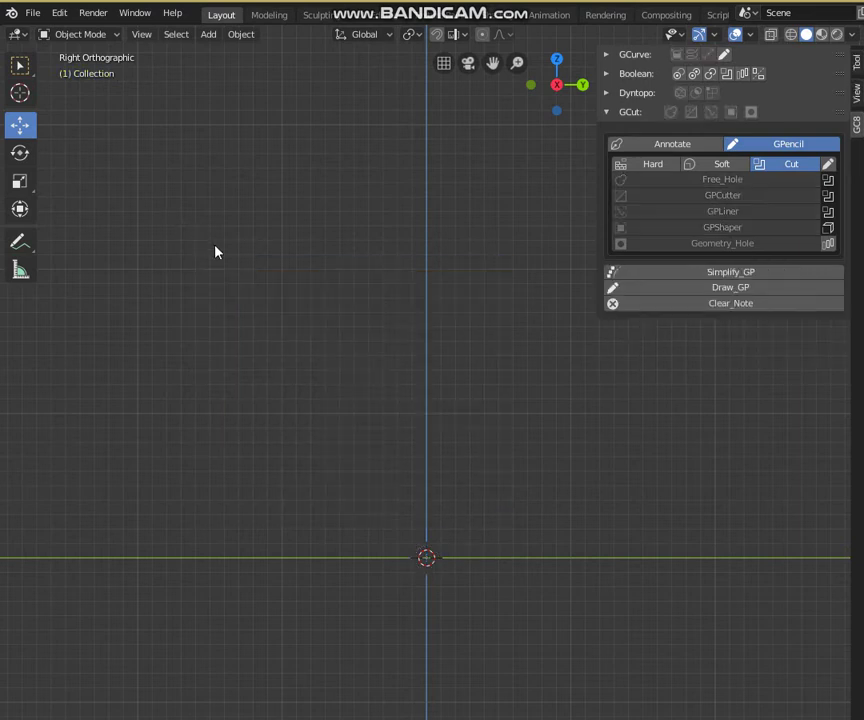
pyautogui.hotkey('ctrl', 'z')
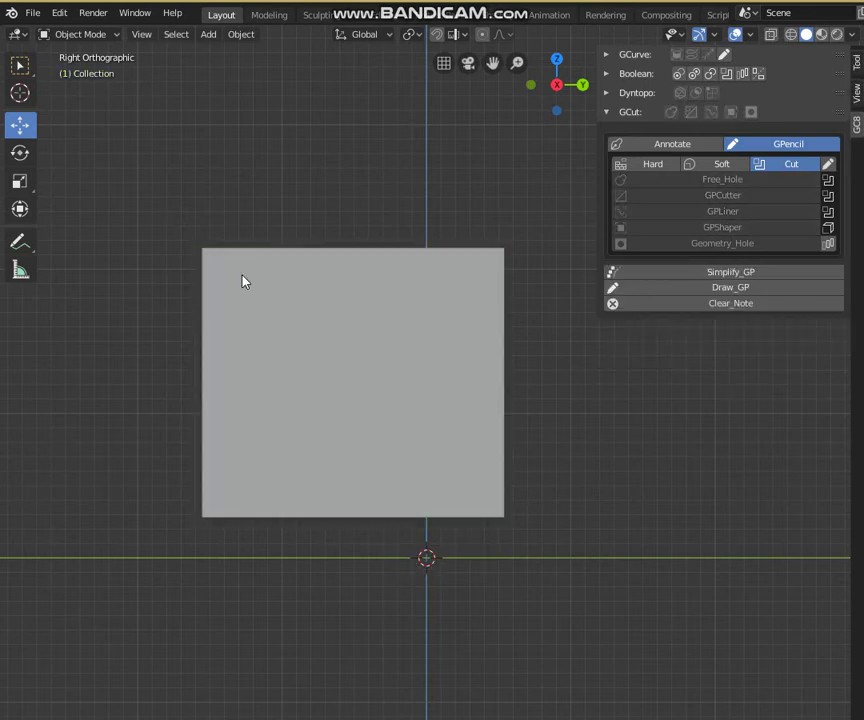
pyautogui.moveTo(241, 280)
pyautogui.mouseDown(button='middle')
pyautogui.moveTo(448, 340)
pyautogui.moveTo(415, 401)
pyautogui.moveTo(282, 347)
pyautogui.moveTo(384, 328)
pyautogui.moveTo(425, 372)
pyautogui.mouseUp(button='middle')
pyautogui.press('KP_5')
pyautogui.scroll(2, 432, 332)
pyautogui.press('Delete')
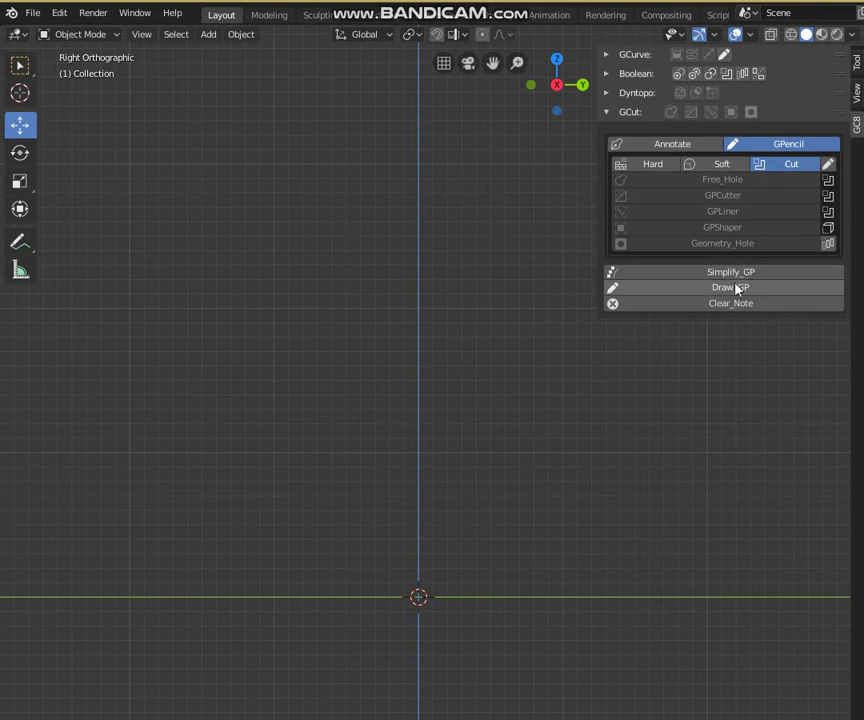
# Add a new GPencil object, draw a freehand inward spiral stroke, and return to Object Mode.
pyautogui.click(628, 290)
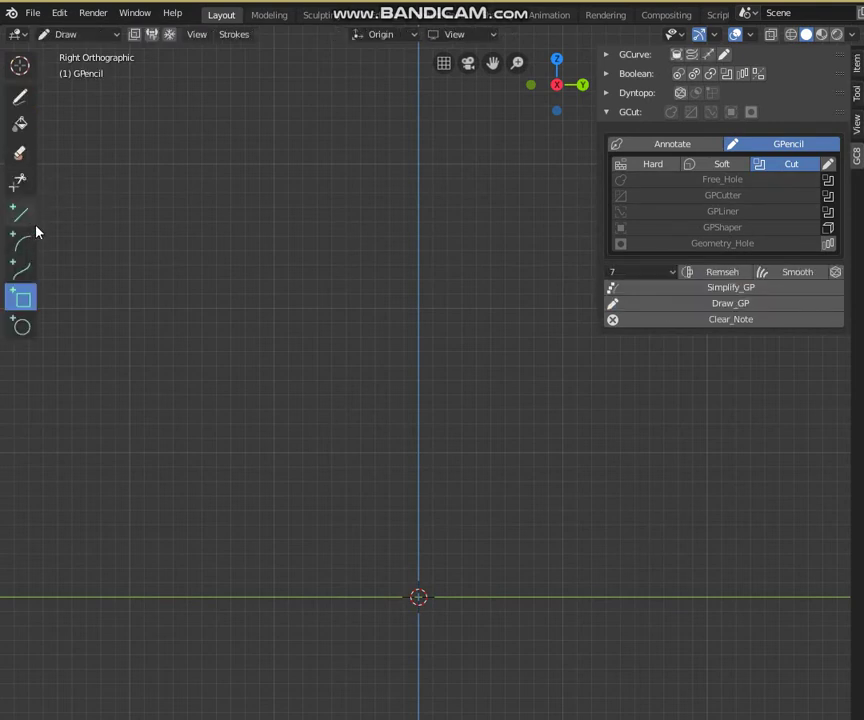
pyautogui.click(19, 96)
pyautogui.click(77, 207)
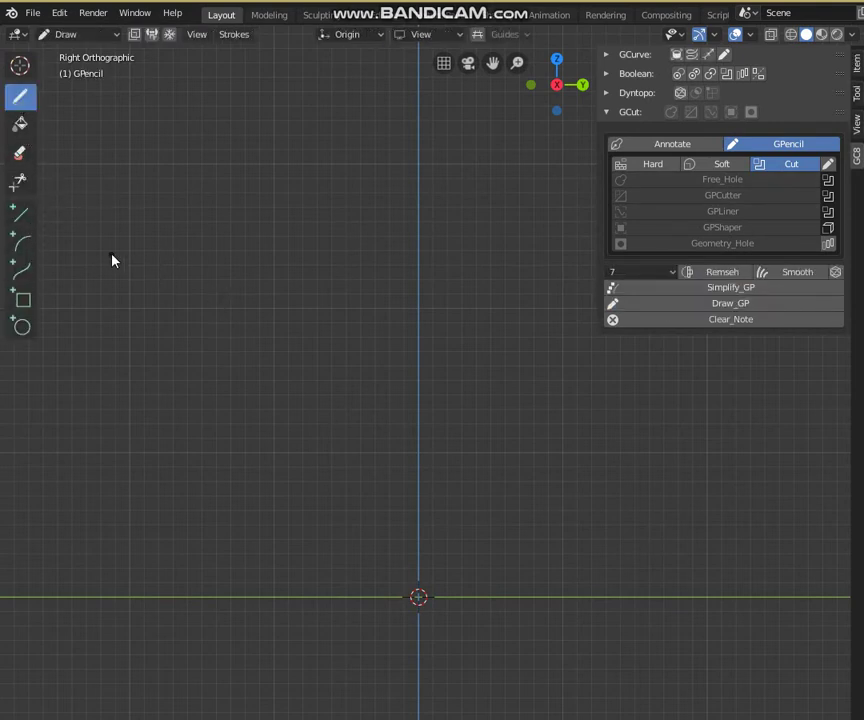
pyautogui.moveTo(104, 258)
pyautogui.mouseDown()
pyautogui.moveTo(300, 438)
pyautogui.moveTo(497, 350)
pyautogui.mouseUp()
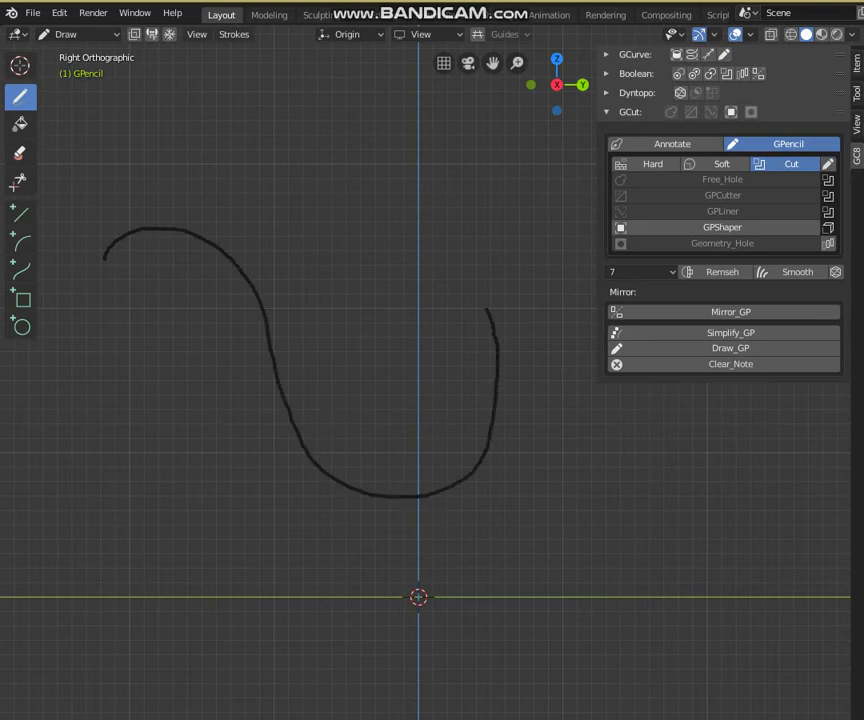
pyautogui.moveTo(458, 289); pyautogui.dragTo(432, 354)
pyautogui.click(384, 360)
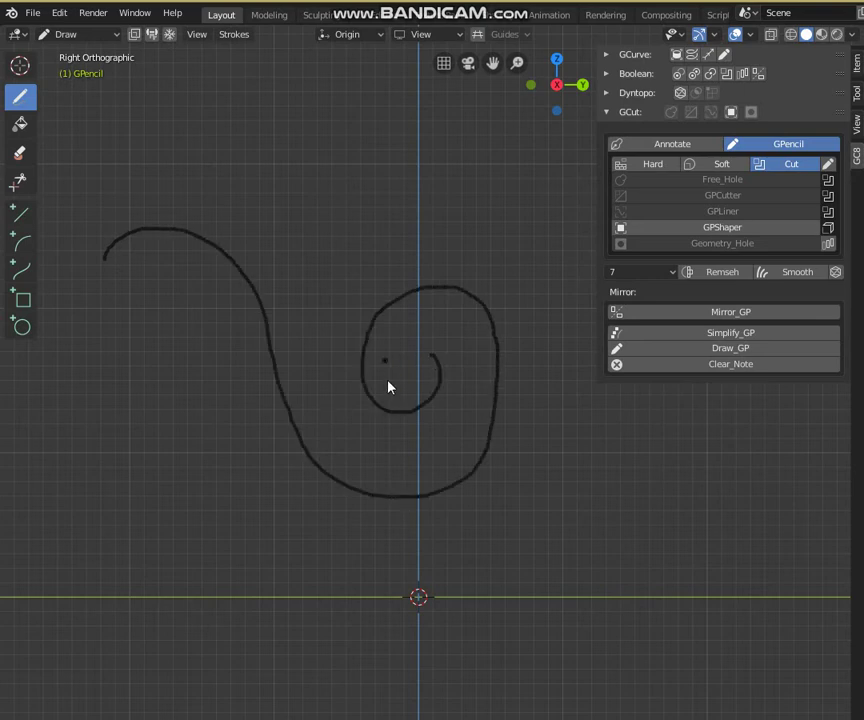
pyautogui.keyDown('shift'); pyautogui.moveTo(423, 368); pyautogui.dragTo(436, 357, button='middle'); pyautogui.keyUp('shift')
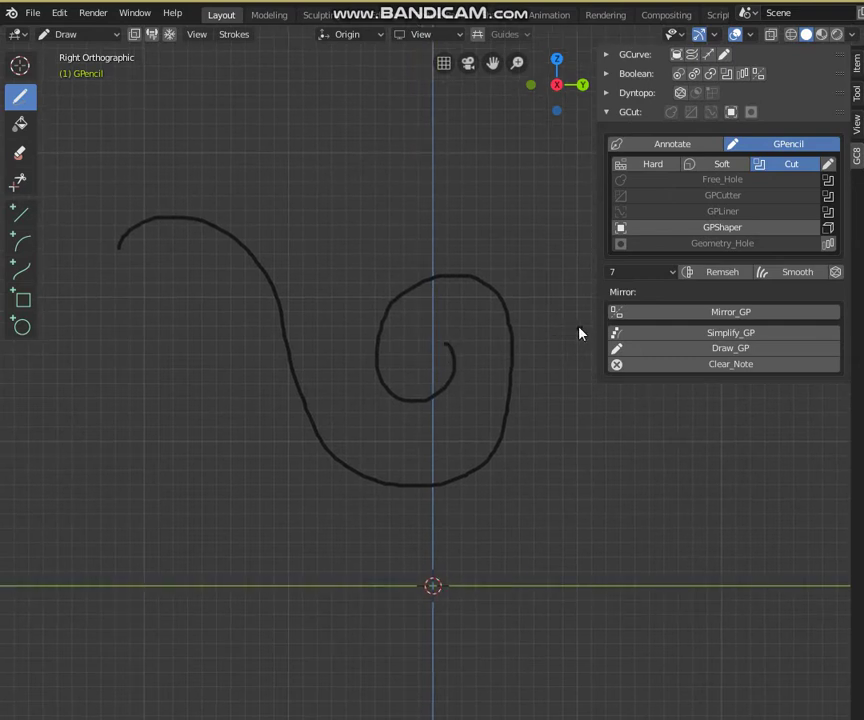
pyautogui.hotkey('ctrl', 'Tab')
pyautogui.scroll(-1, 461, 322)
# Apply Simplify_GP to the spiral stroke with a Simplify amount of 3.
pyautogui.scroll(1, 461, 322)
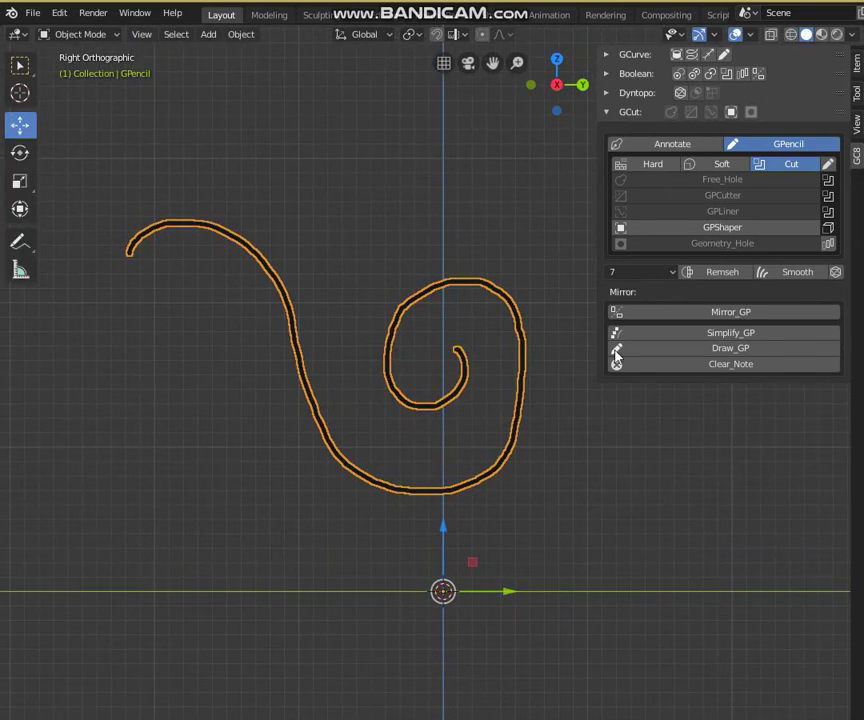
pyautogui.click(735, 340)
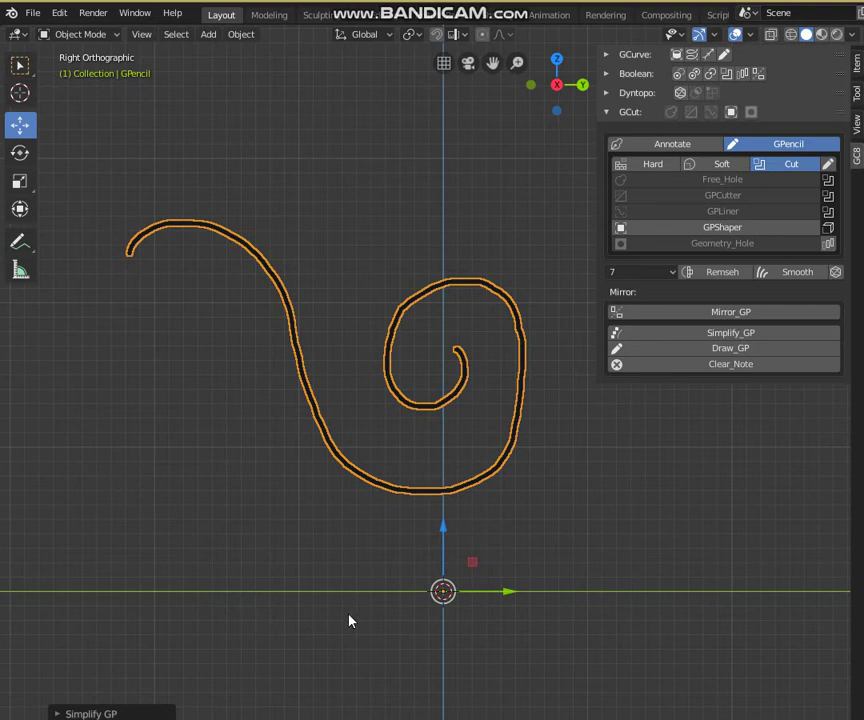
pyautogui.press('F9')
pyautogui.moveTo(507, 613); pyautogui.dragTo(650, 465)
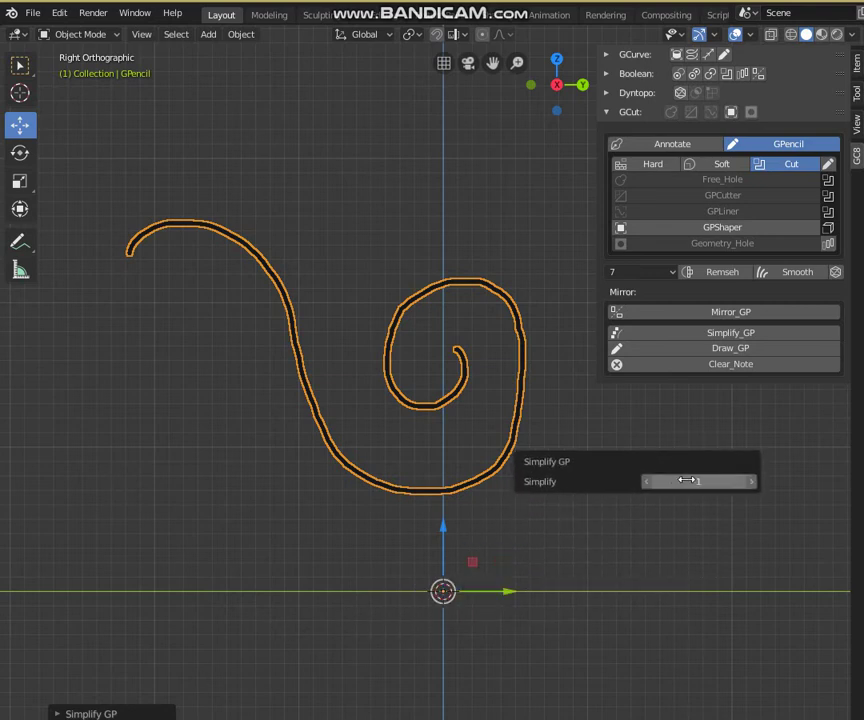
pyautogui.moveTo(698, 482); pyautogui.dragTo(683, 486)
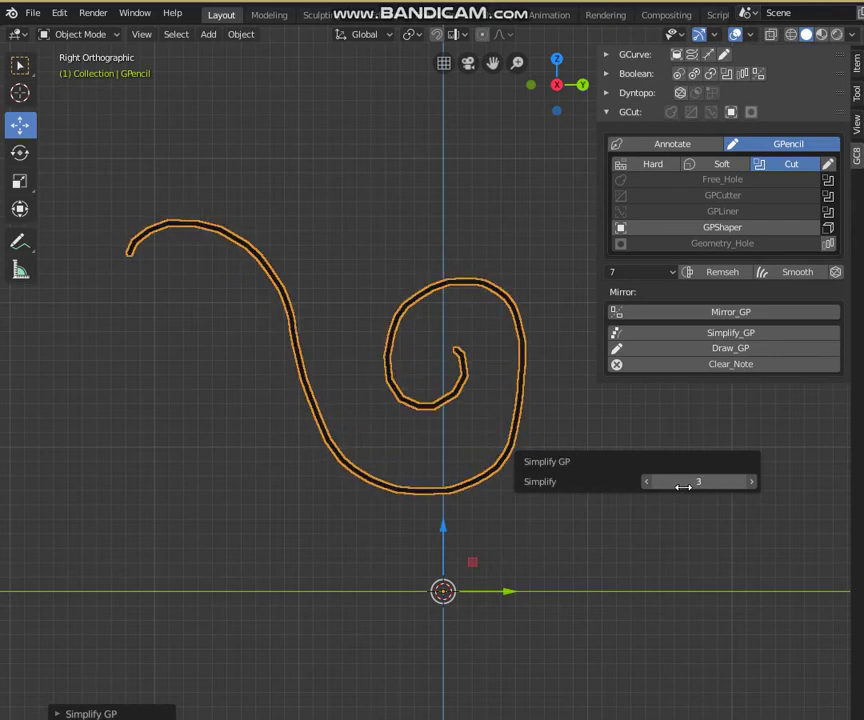
pyautogui.scroll(-2, 393, 308)
pyautogui.moveTo(372, 328)
pyautogui.mouseDown(button='middle')
pyautogui.moveTo(557, 373)
pyautogui.moveTo(384, 340)
pyautogui.moveTo(413, 303)
pyautogui.moveTo(413, 318)
pyautogui.mouseUp(button='middle')
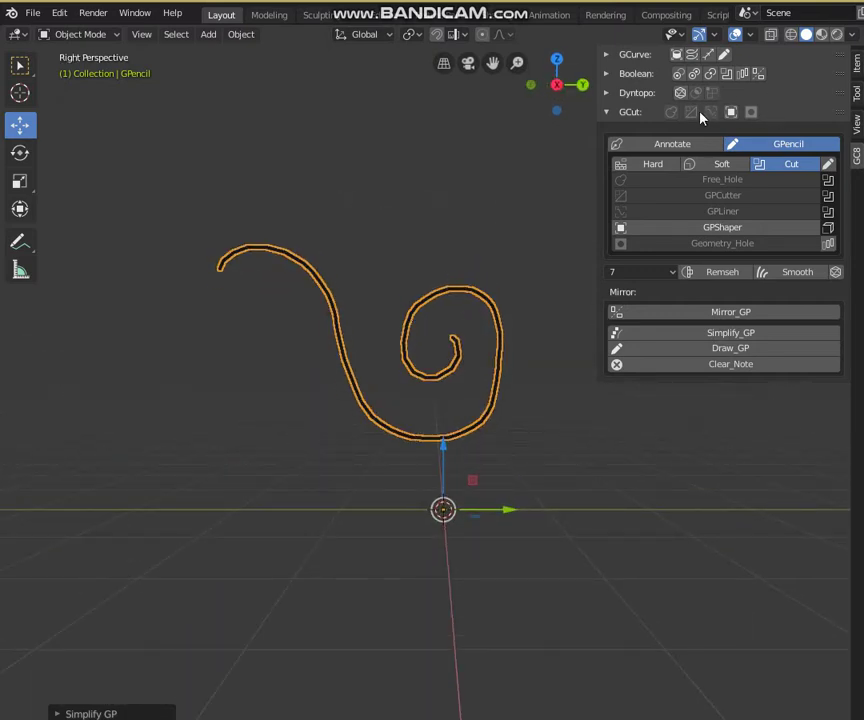
# Switch from the GCut to the GCurve tools and give the spiral a Thickness curve.
pyautogui.click(639, 112)
pyautogui.click(637, 58)
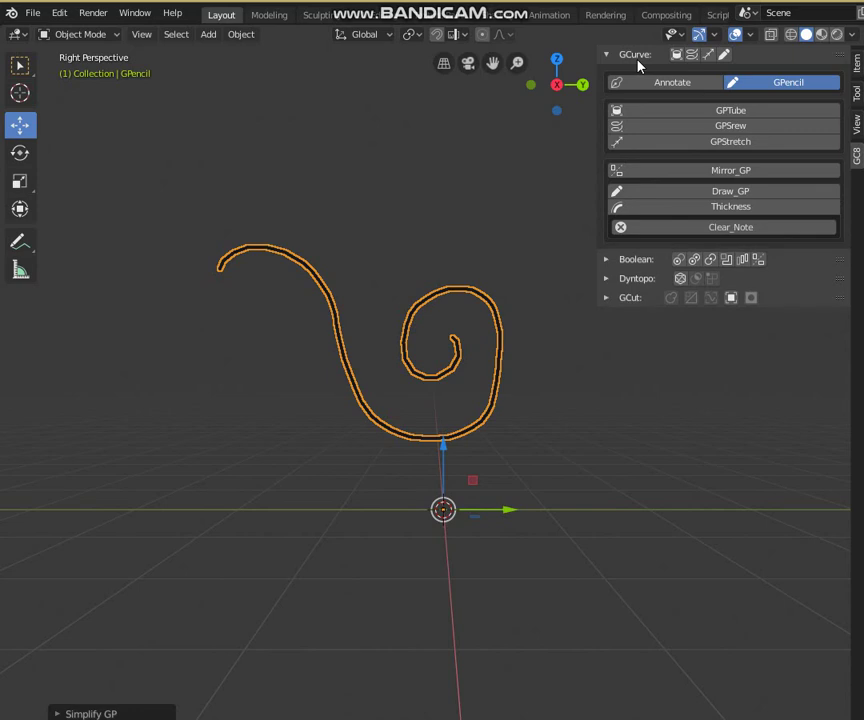
pyautogui.keyDown('shift'); pyautogui.moveTo(496, 347); pyautogui.dragTo(502, 333, button='middle'); pyautogui.keyUp('shift')
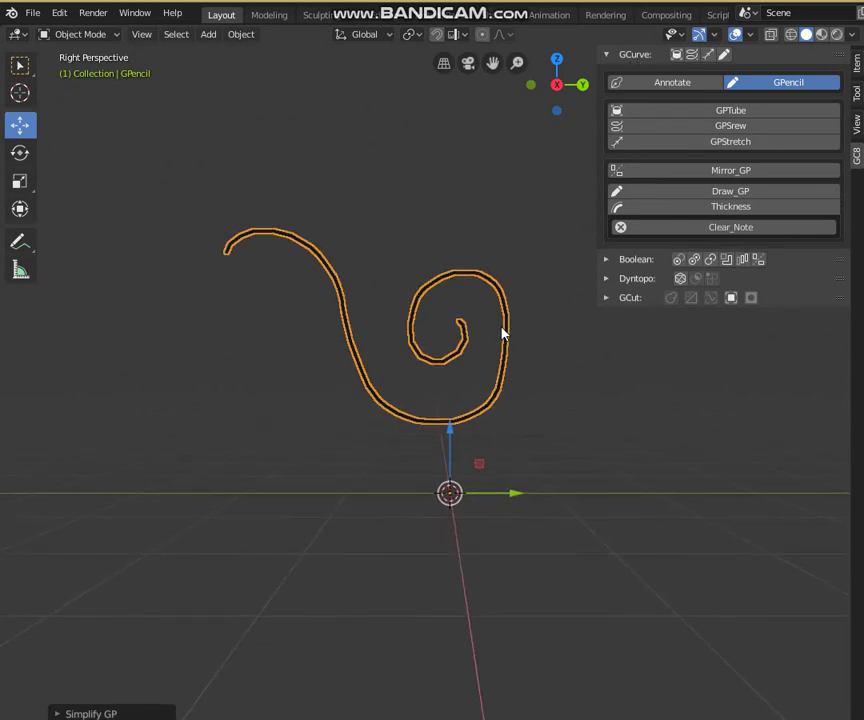
pyautogui.click(746, 207)
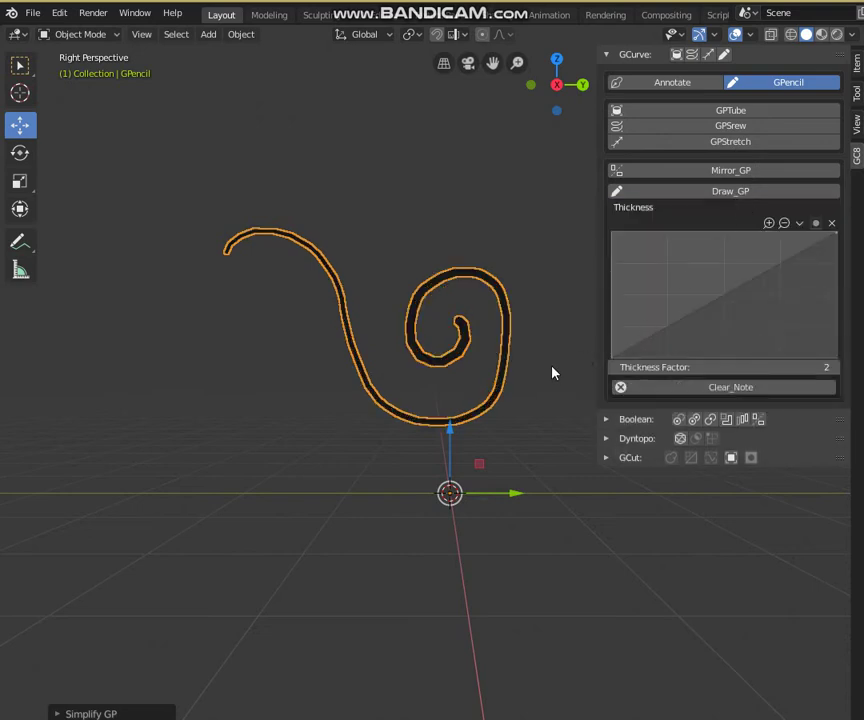
# Raise a thickness-curve point and set Thickness Factor to 11, viewed in right orthographic.
pyautogui.keyDown('shift'); pyautogui.moveTo(553, 371); pyautogui.dragTo(551, 357, button='middle'); pyautogui.keyUp('shift')
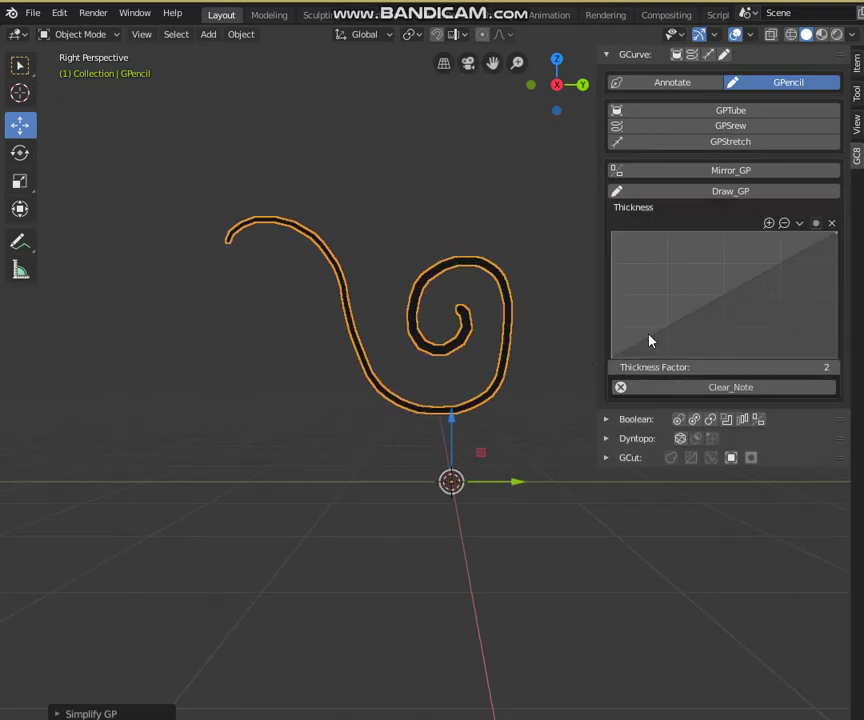
pyautogui.moveTo(649, 341); pyautogui.dragTo(645, 304)
pyautogui.moveTo(730, 382)
pyautogui.mouseDown()
pyautogui.moveTo(790, 382)
pyautogui.moveTo(700, 382)
pyautogui.mouseUp()
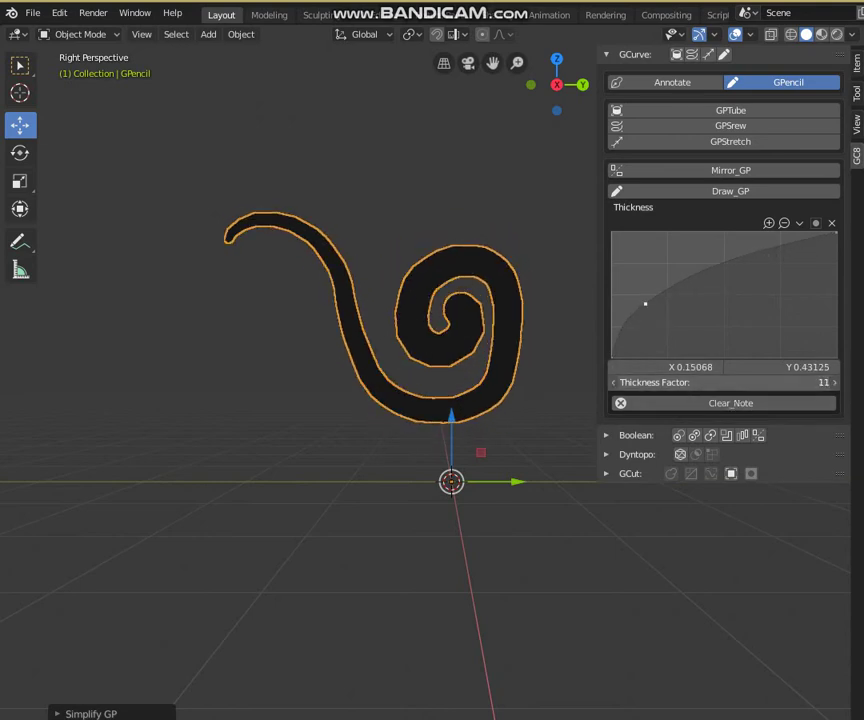
pyautogui.click(444, 64)
pyautogui.press('KP_5')
pyautogui.click(444, 64)
pyautogui.scroll(2, 463, 213)
pyautogui.scroll(1, 484, 232)
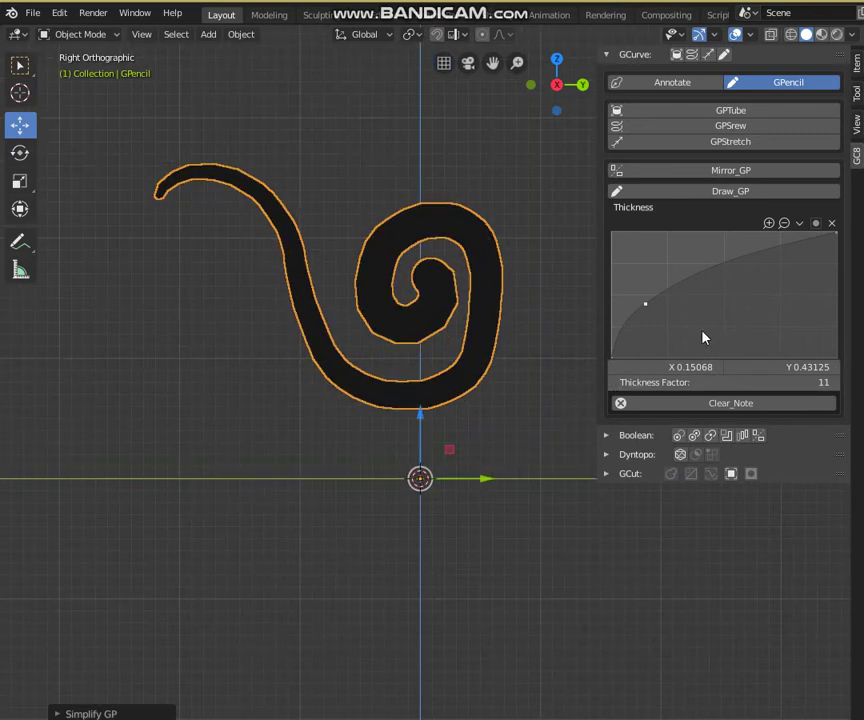
# Add thickness-curve points to create a thin dip and a second peak.
pyautogui.click(683, 265)
pyautogui.moveTo(716, 249); pyautogui.dragTo(723, 339)
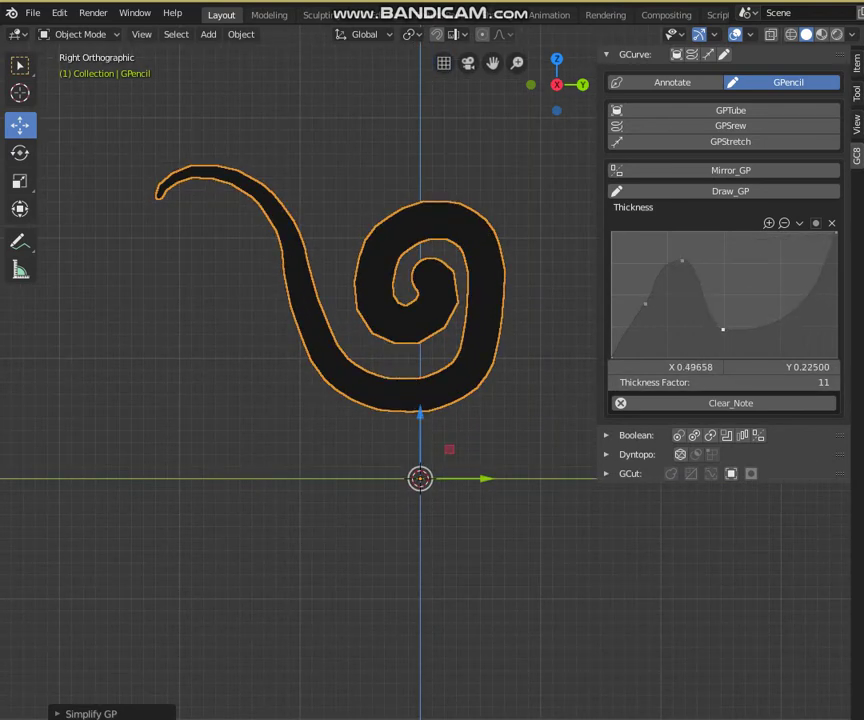
pyautogui.moveTo(790, 327)
pyautogui.mouseDown()
pyautogui.moveTo(775, 268)
pyautogui.moveTo(797, 251)
pyautogui.mouseUp()
pyautogui.click(800, 224)
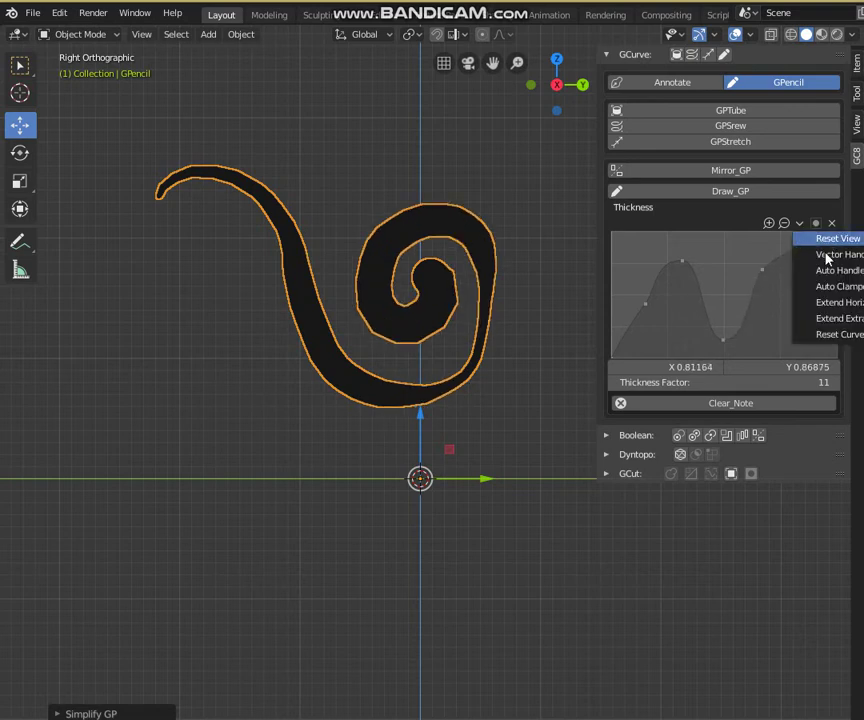
pyautogui.click(829, 240)
pyautogui.moveTo(794, 248)
pyautogui.mouseDown()
pyautogui.moveTo(811, 314)
pyautogui.moveTo(806, 328)
pyautogui.mouseUp()
pyautogui.moveTo(762, 268); pyautogui.dragTo(755, 260)
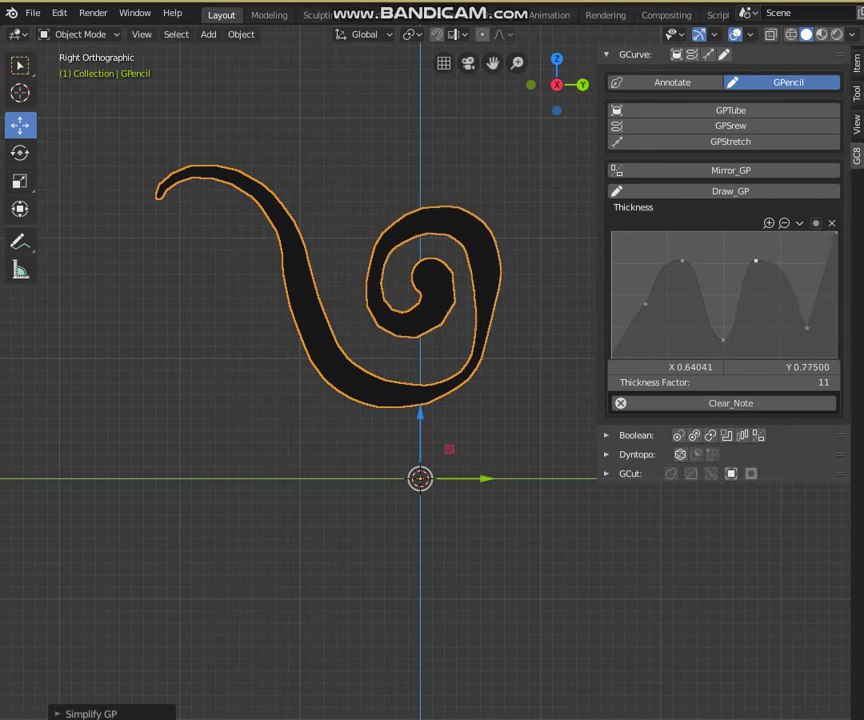
pyautogui.moveTo(807, 327)
pyautogui.mouseDown()
pyautogui.moveTo(795, 325)
pyautogui.moveTo(813, 241)
pyautogui.moveTo(822, 343)
pyautogui.moveTo(775, 321)
pyautogui.mouseUp()
pyautogui.click(796, 325)
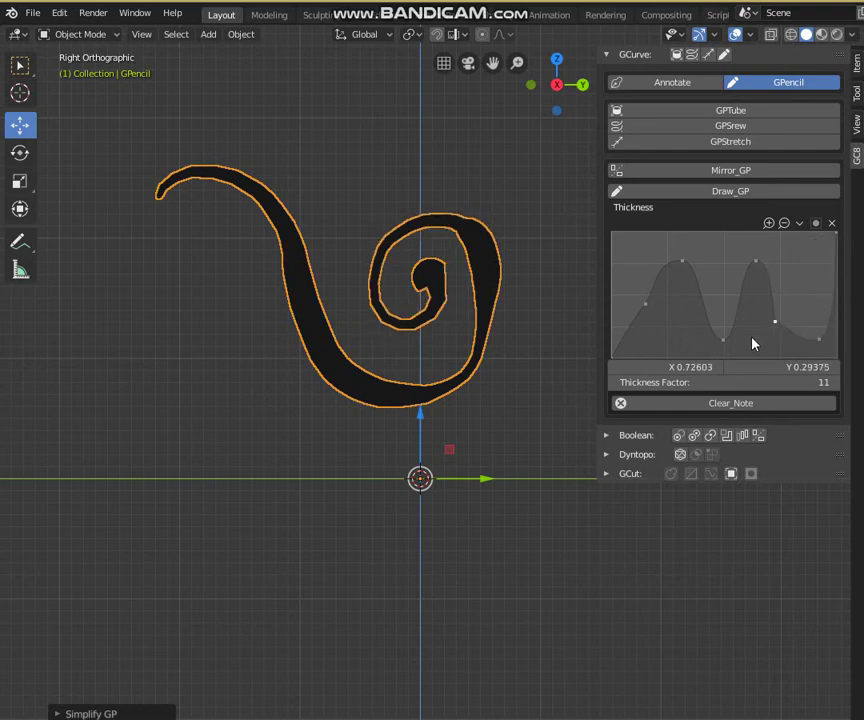
# Rework the curve points to thicken the inner coils and thin the tail tip.
pyautogui.moveTo(729, 344); pyautogui.dragTo(725, 304)
pyautogui.moveTo(757, 262)
pyautogui.mouseDown()
pyautogui.moveTo(744, 249)
pyautogui.moveTo(744, 300)
pyautogui.moveTo(725, 327)
pyautogui.moveTo(745, 327)
pyautogui.mouseUp()
pyautogui.moveTo(722, 303)
pyautogui.mouseDown()
pyautogui.moveTo(729, 253)
pyautogui.moveTo(686, 258)
pyautogui.moveTo(689, 246)
pyautogui.mouseUp()
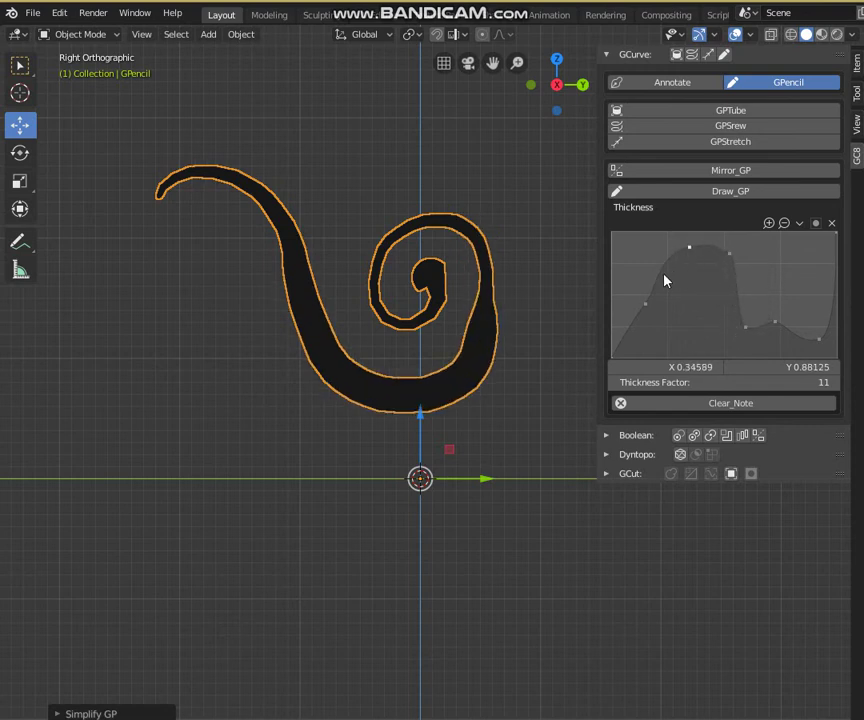
pyautogui.moveTo(645, 302)
pyautogui.mouseDown()
pyautogui.moveTo(641, 346)
pyautogui.moveTo(620, 331)
pyautogui.mouseUp()
pyautogui.click(625, 352)
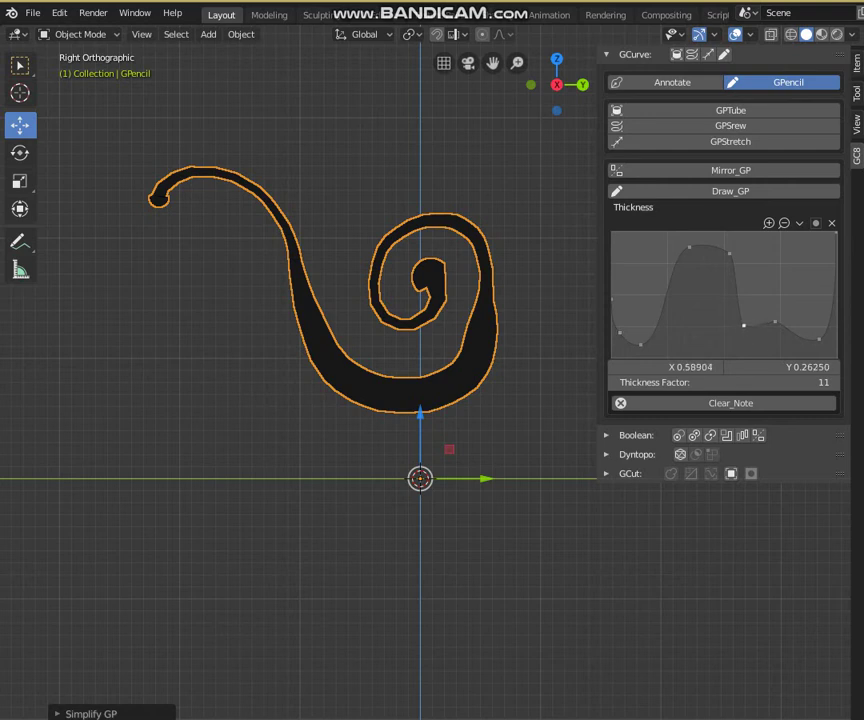
pyautogui.moveTo(729, 253); pyautogui.dragTo(714, 254)
pyautogui.moveTo(771, 323)
pyautogui.mouseDown()
pyautogui.moveTo(771, 340)
pyautogui.moveTo(762, 262)
pyautogui.moveTo(796, 296)
pyautogui.moveTo(797, 271)
pyautogui.moveTo(781, 307)
pyautogui.mouseUp()
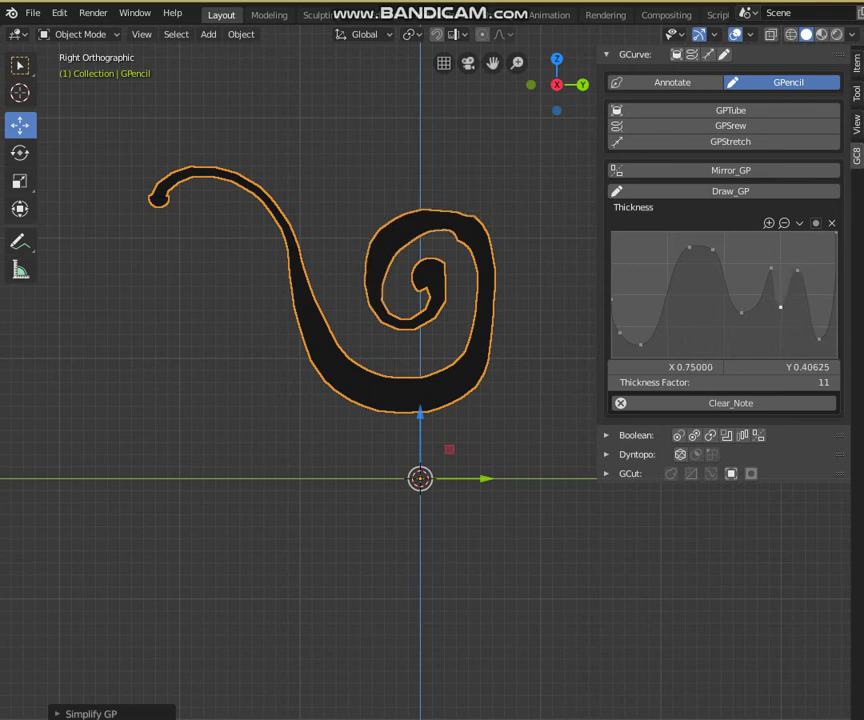
pyautogui.moveTo(818, 341); pyautogui.dragTo(818, 315)
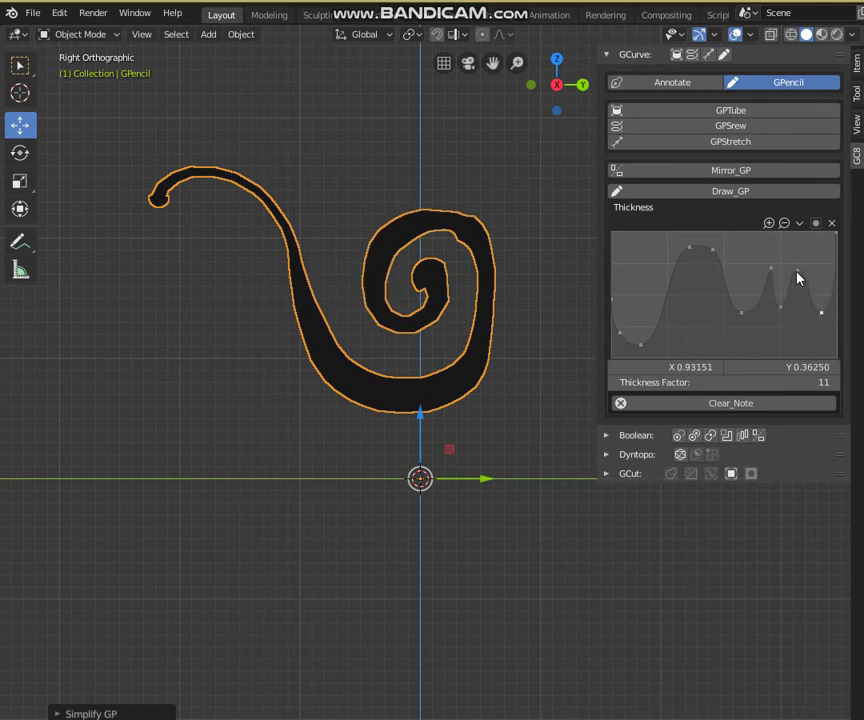
# Set the thickness curve to Vector Handles and lower its first peak to about 0.59.
pyautogui.click(799, 223)
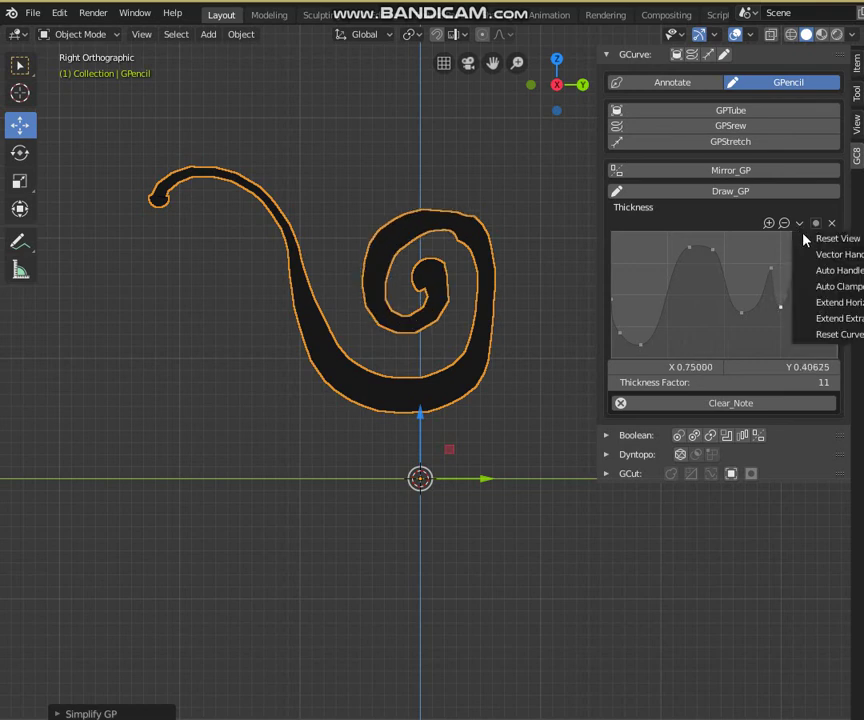
pyautogui.click(800, 199)
pyautogui.moveTo(780, 307)
pyautogui.mouseDown()
pyautogui.moveTo(781, 279)
pyautogui.moveTo(760, 268)
pyautogui.moveTo(803, 315)
pyautogui.moveTo(771, 268)
pyautogui.mouseUp()
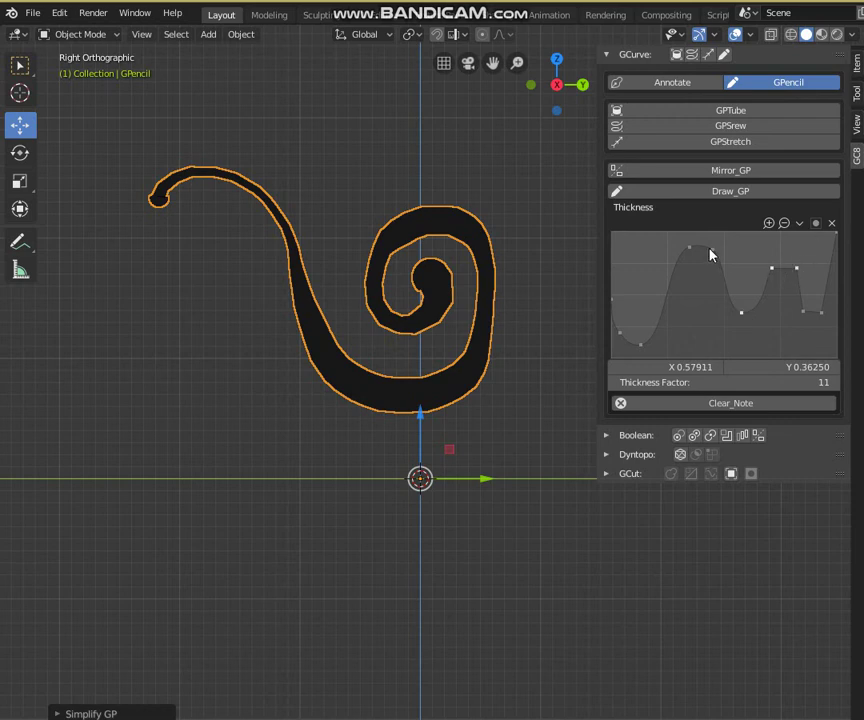
pyautogui.moveTo(691, 255); pyautogui.dragTo(637, 255)
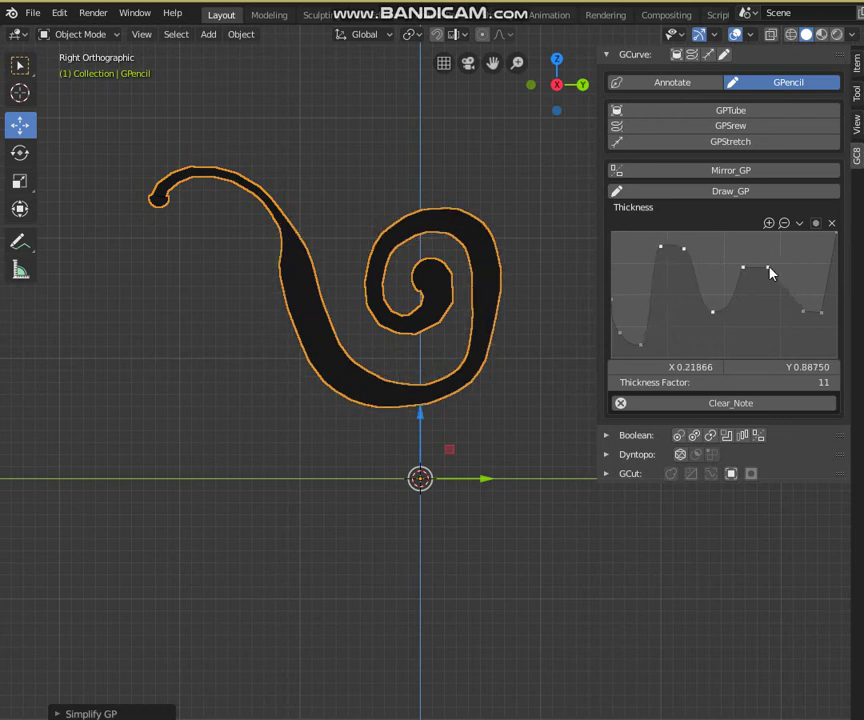
pyautogui.moveTo(772, 272)
pyautogui.mouseDown()
pyautogui.moveTo(757, 268)
pyautogui.moveTo(772, 266)
pyautogui.mouseUp()
pyautogui.moveTo(640, 344); pyautogui.dragTo(630, 336)
pyautogui.moveTo(662, 248); pyautogui.dragTo(655, 284)
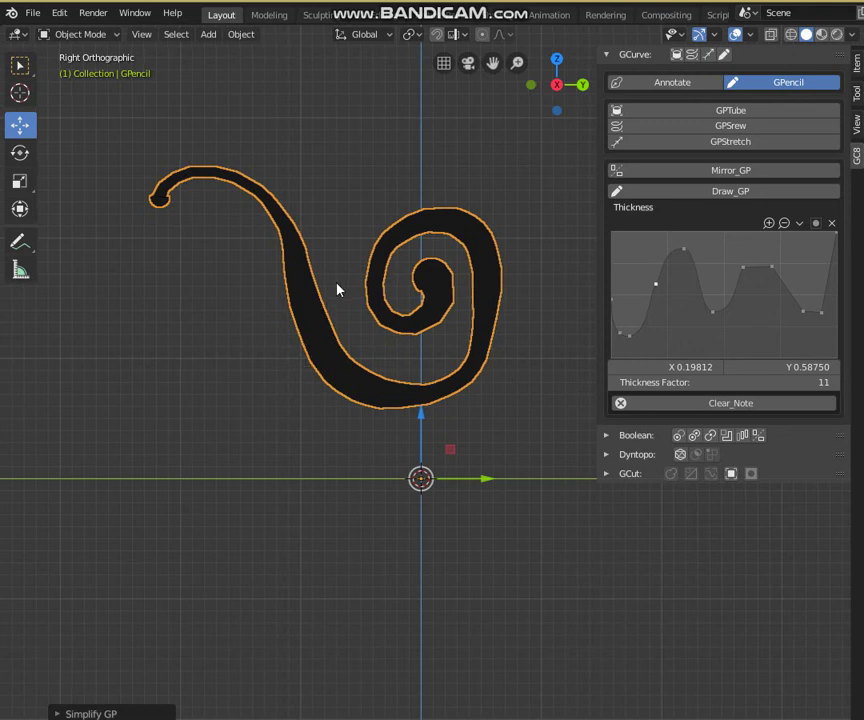
pyautogui.moveTo(338, 289)
pyautogui.mouseDown(button='middle')
pyautogui.moveTo(517, 411)
pyautogui.moveTo(386, 328)
pyautogui.moveTo(478, 280)
pyautogui.mouseUp(button='middle')
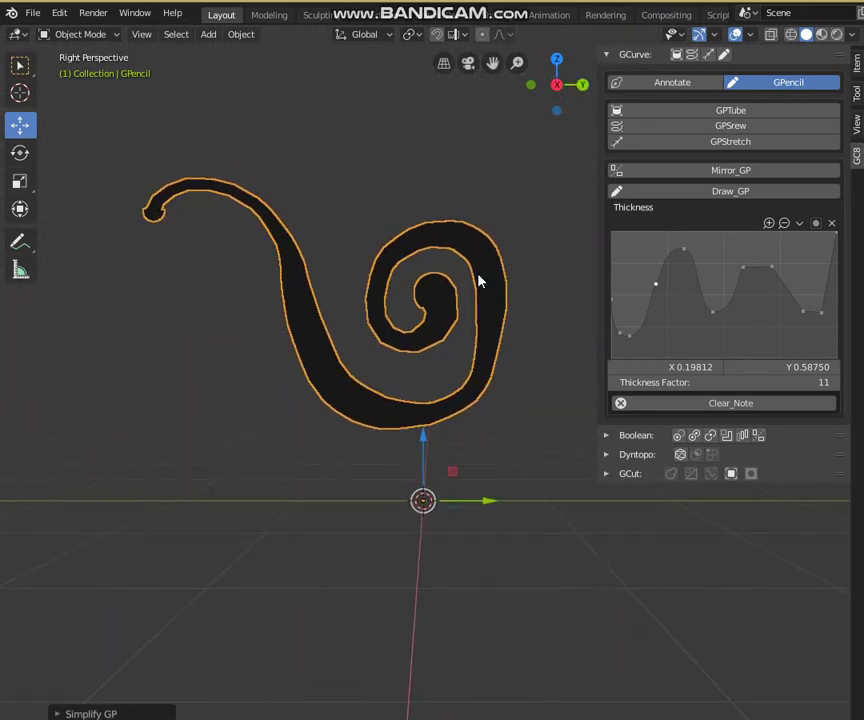
# Convert the spiral stroke into a tube mesh with GPTube.
pyautogui.click(716, 114)
pyautogui.keyDown('shift'); pyautogui.moveTo(478, 245); pyautogui.dragTo(487, 264, button='middle'); pyautogui.keyUp('shift')
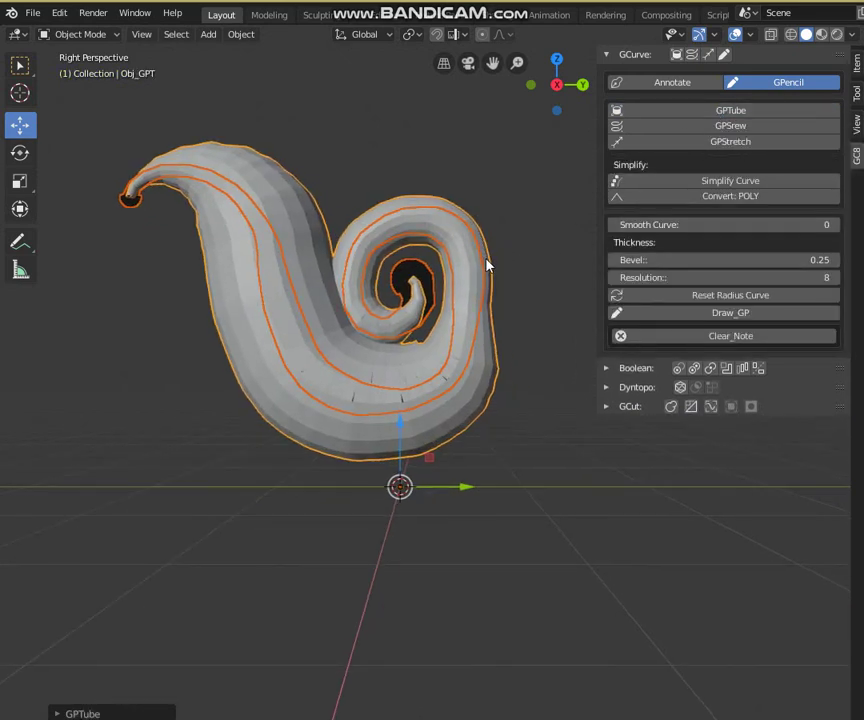
pyautogui.press('F9')
pyautogui.moveTo(565, 318)
pyautogui.mouseDown()
pyautogui.moveTo(592, 289)
pyautogui.moveTo(615, 299)
pyautogui.moveTo(631, 365)
pyautogui.moveTo(646, 365)
pyautogui.moveTo(657, 383)
pyautogui.mouseUp()
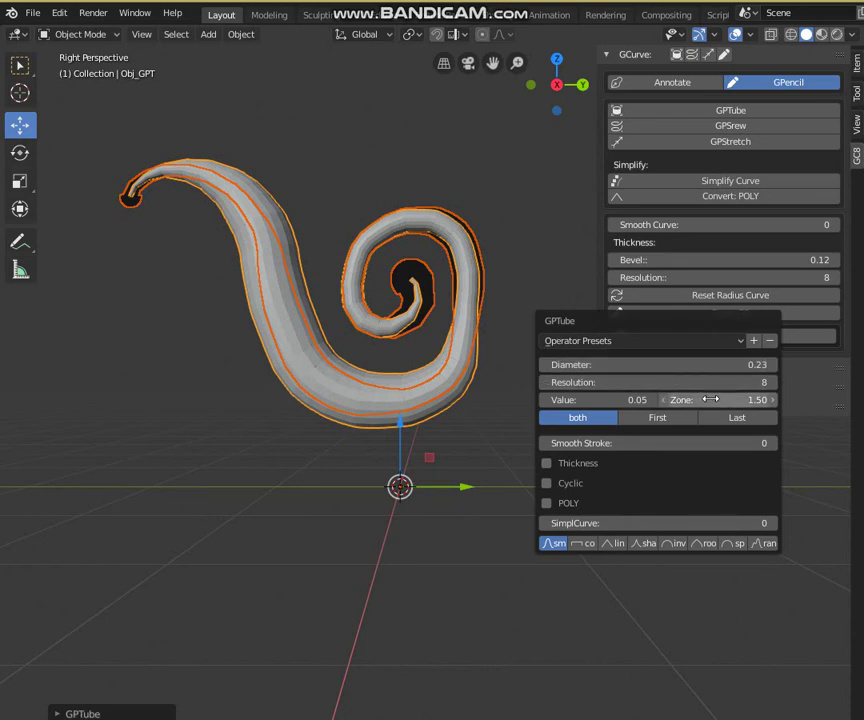
# Tune the tube's Zone, randomized profile and Value, and enable Thickness to follow stroke width.
pyautogui.moveTo(710, 399)
pyautogui.mouseDown()
pyautogui.moveTo(668, 402)
pyautogui.moveTo(756, 410)
pyautogui.moveTo(706, 413)
pyautogui.mouseUp()
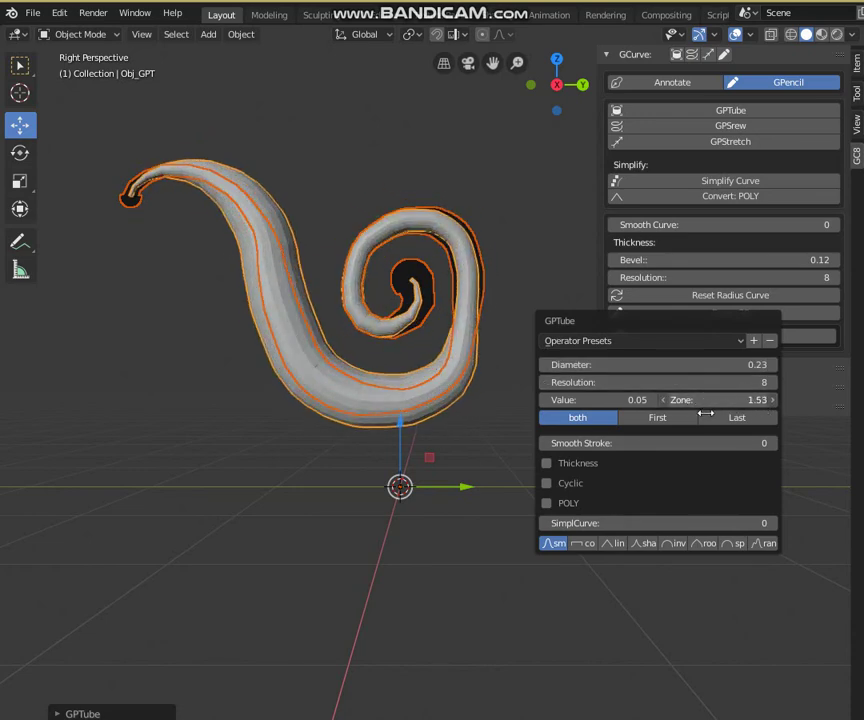
pyautogui.click(761, 545)
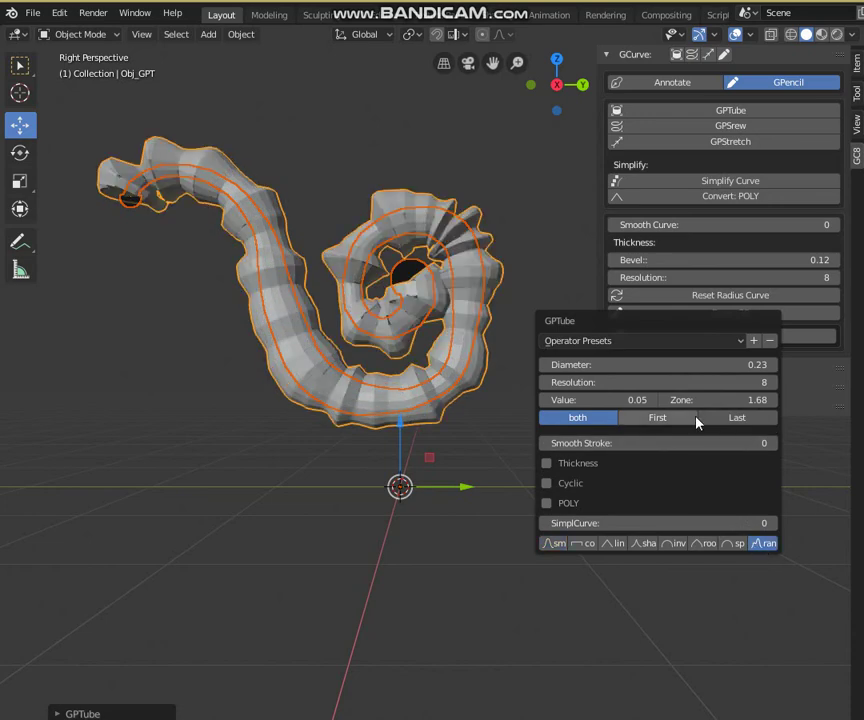
pyautogui.moveTo(720, 400); pyautogui.dragTo(805, 390)
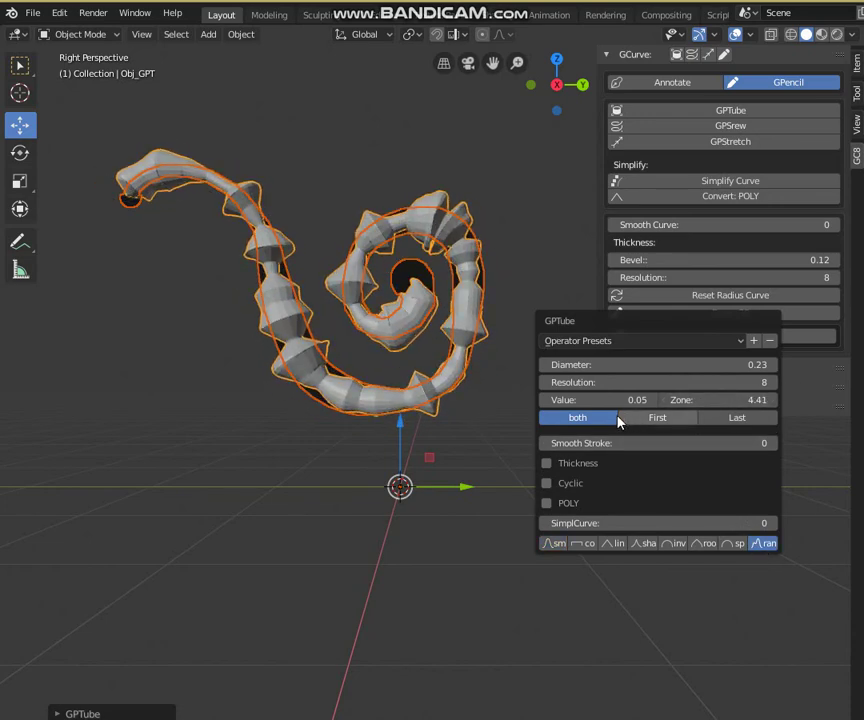
pyautogui.moveTo(578, 400)
pyautogui.mouseDown()
pyautogui.moveTo(560, 400)
pyautogui.moveTo(730, 403)
pyautogui.moveTo(655, 400)
pyautogui.mouseUp()
pyautogui.moveTo(697, 366)
pyautogui.mouseDown()
pyautogui.moveTo(650, 366)
pyautogui.moveTo(698, 366)
pyautogui.moveTo(670, 373)
pyautogui.moveTo(741, 401)
pyautogui.moveTo(607, 400)
pyautogui.moveTo(746, 399)
pyautogui.moveTo(701, 408)
pyautogui.mouseUp()
pyautogui.moveTo(637, 400)
pyautogui.mouseDown()
pyautogui.moveTo(690, 400)
pyautogui.moveTo(560, 400)
pyautogui.moveTo(624, 402)
pyautogui.mouseUp()
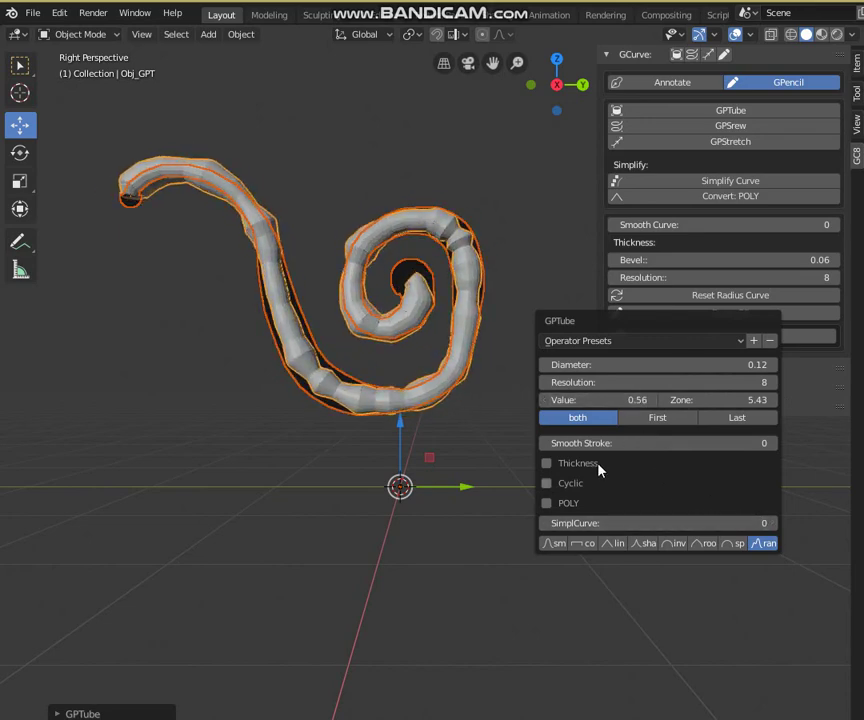
pyautogui.click(547, 464)
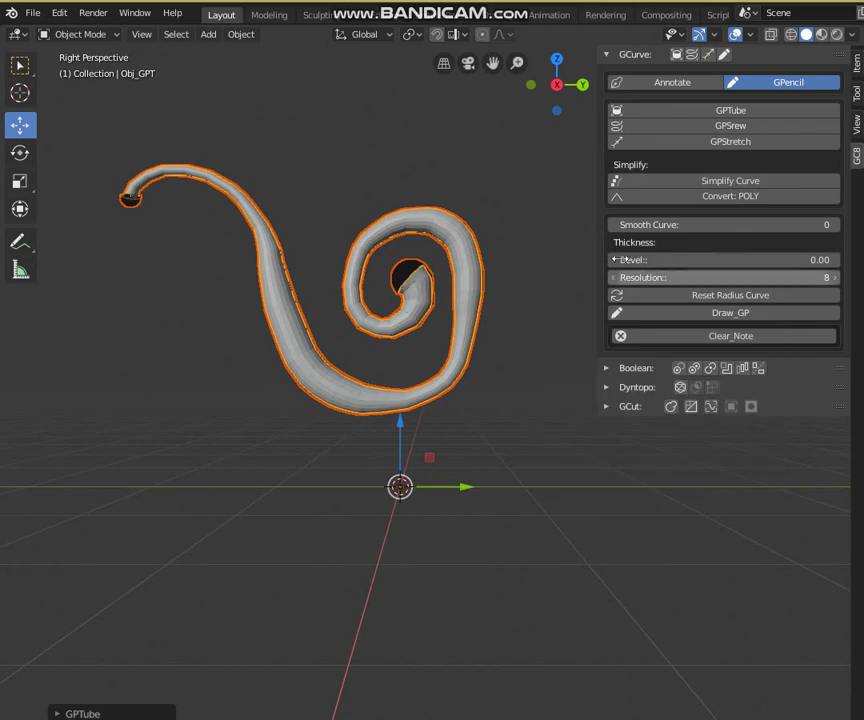
pyautogui.press('F9')
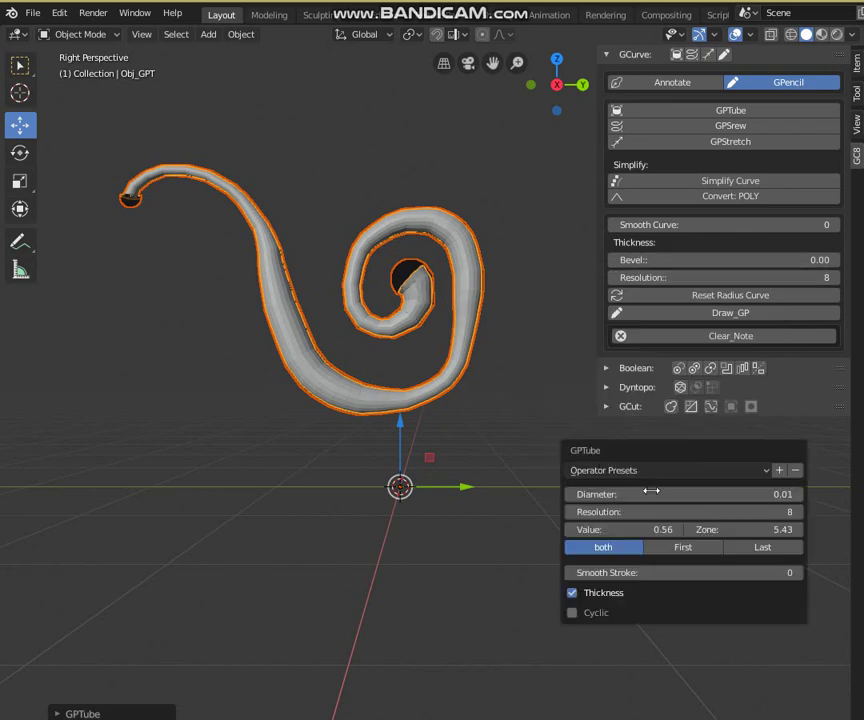
pyautogui.moveTo(669, 494)
pyautogui.mouseDown()
pyautogui.moveTo(640, 494)
pyautogui.moveTo(665, 494)
pyautogui.moveTo(642, 494)
pyautogui.moveTo(650, 494)
pyautogui.mouseUp()
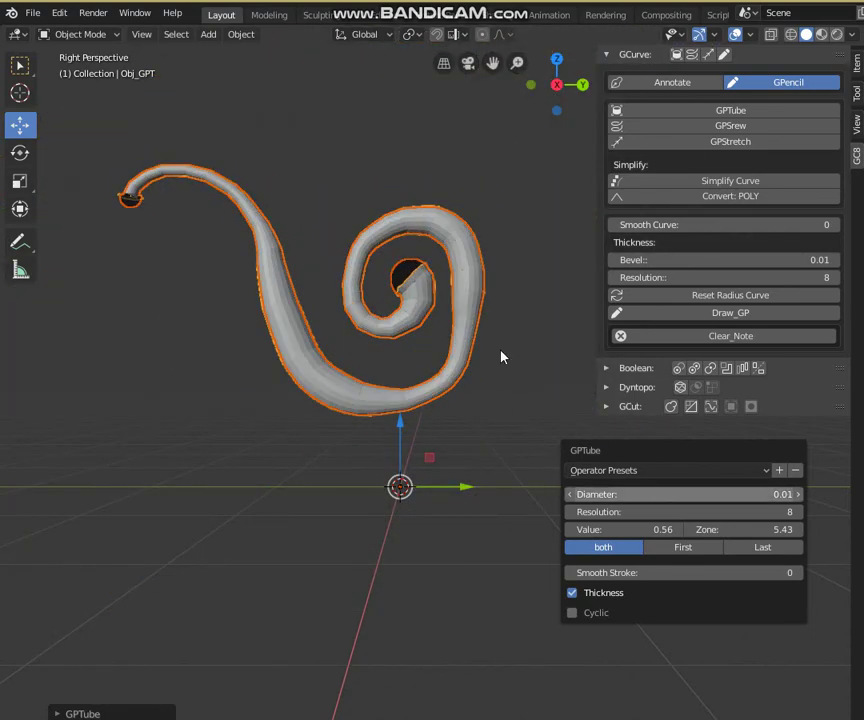
pyautogui.moveTo(501, 356)
pyautogui.mouseDown(button='middle')
pyautogui.moveTo(332, 245)
pyautogui.moveTo(418, 274)
pyautogui.moveTo(498, 274)
pyautogui.moveTo(324, 251)
pyautogui.moveTo(366, 264)
pyautogui.moveTo(405, 237)
pyautogui.mouseUp(button='middle')
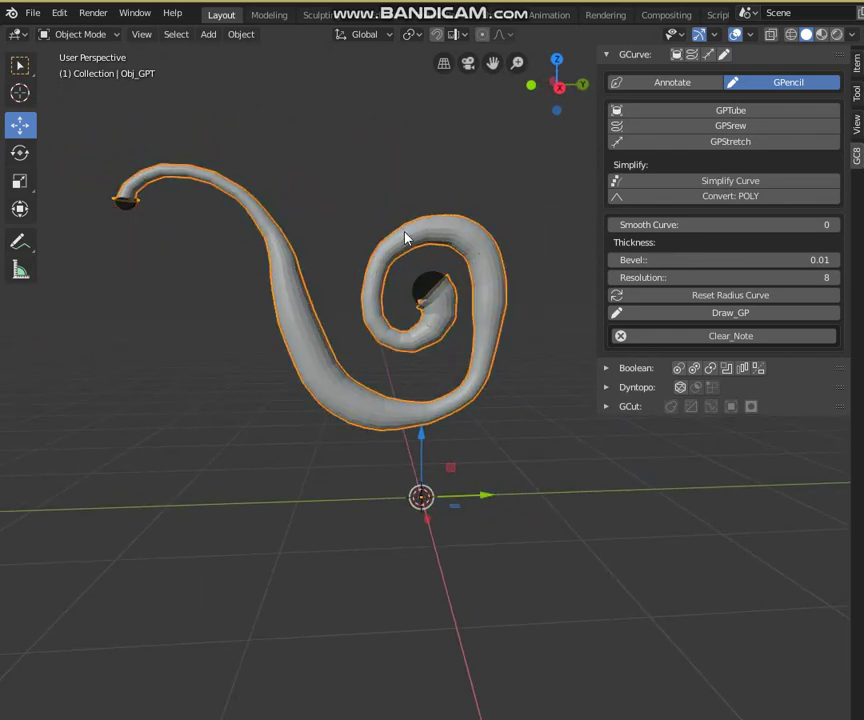
# Lift the tube above the grease-pencil spiral to compare, then delete the tube mesh.
pyautogui.moveTo(426, 264); pyautogui.dragTo(477, 173)
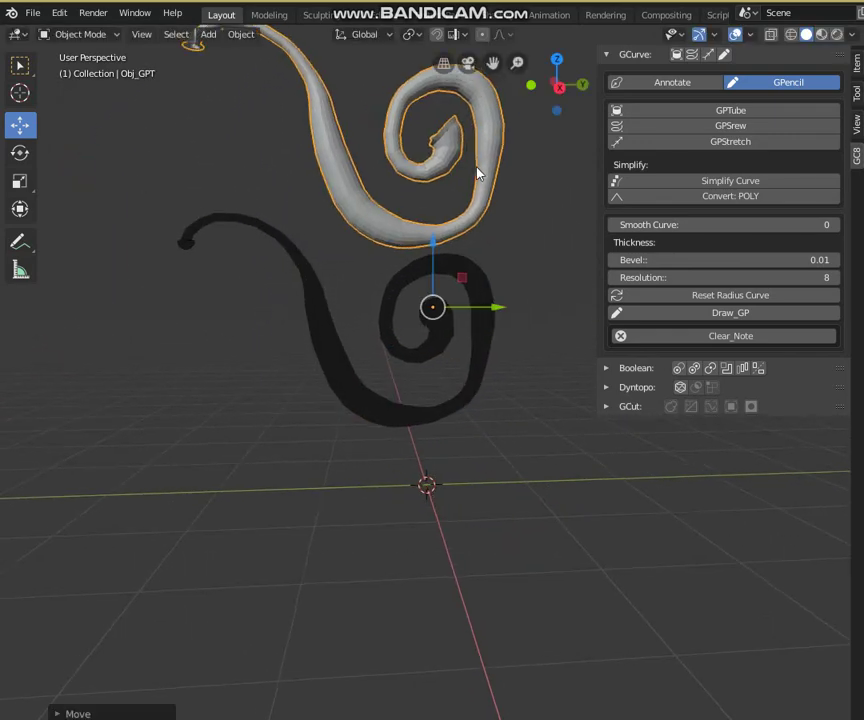
pyautogui.moveTo(477, 173)
pyautogui.mouseDown(button='middle')
pyautogui.moveTo(463, 230)
pyautogui.moveTo(466, 280)
pyautogui.moveTo(502, 421)
pyautogui.moveTo(511, 396)
pyautogui.moveTo(518, 405)
pyautogui.mouseUp(button='middle')
pyautogui.press('g')
pyautogui.rightClick(456, 232)
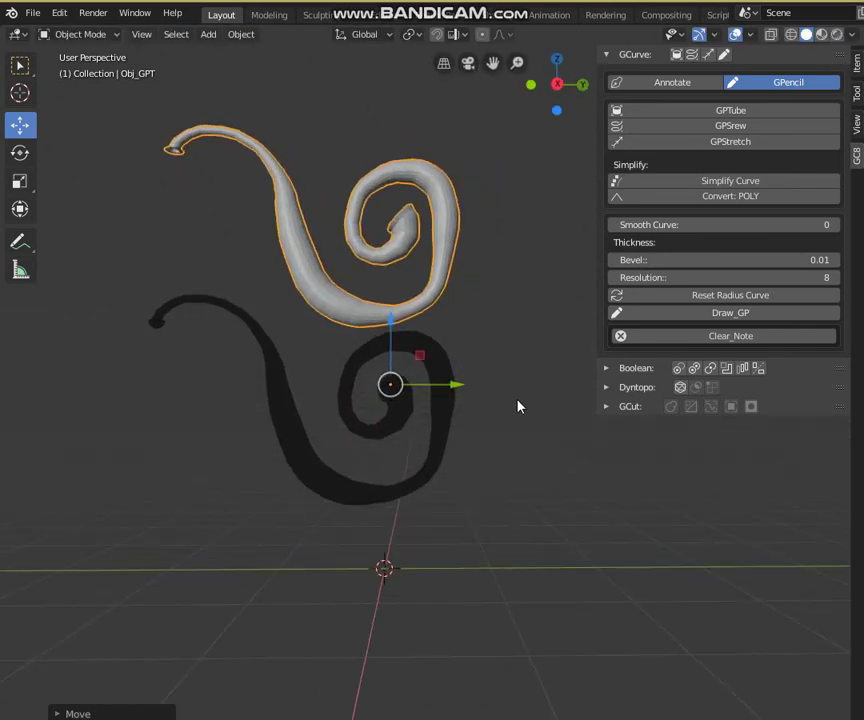
pyautogui.press('Delete')
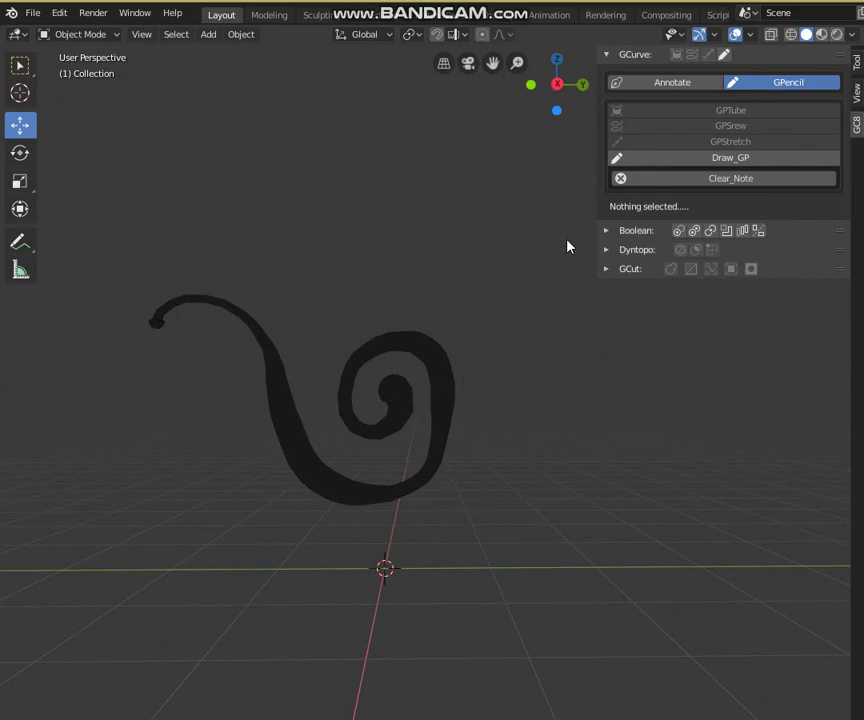